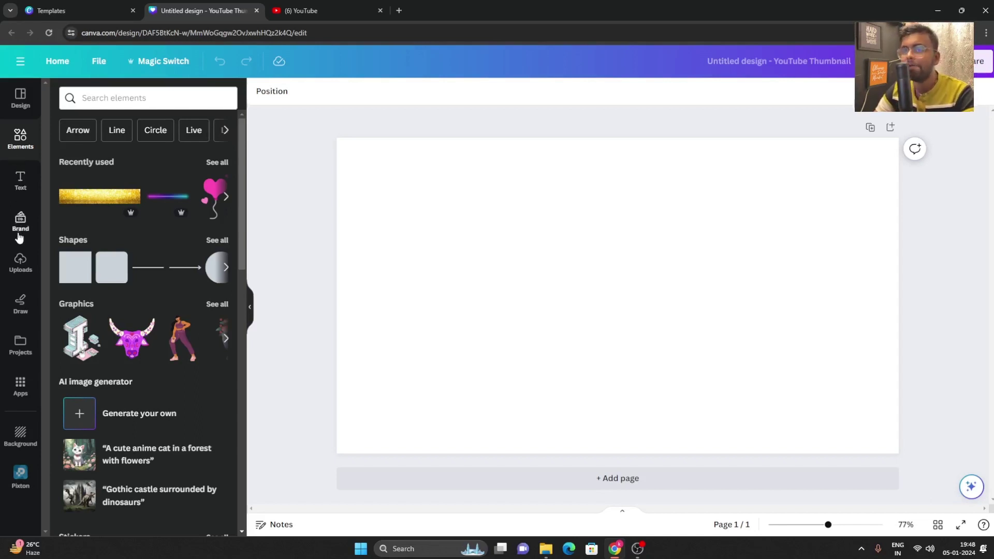
# - Search the design elements for "comic background" and show only the photos
pyautogui.click(21, 263)
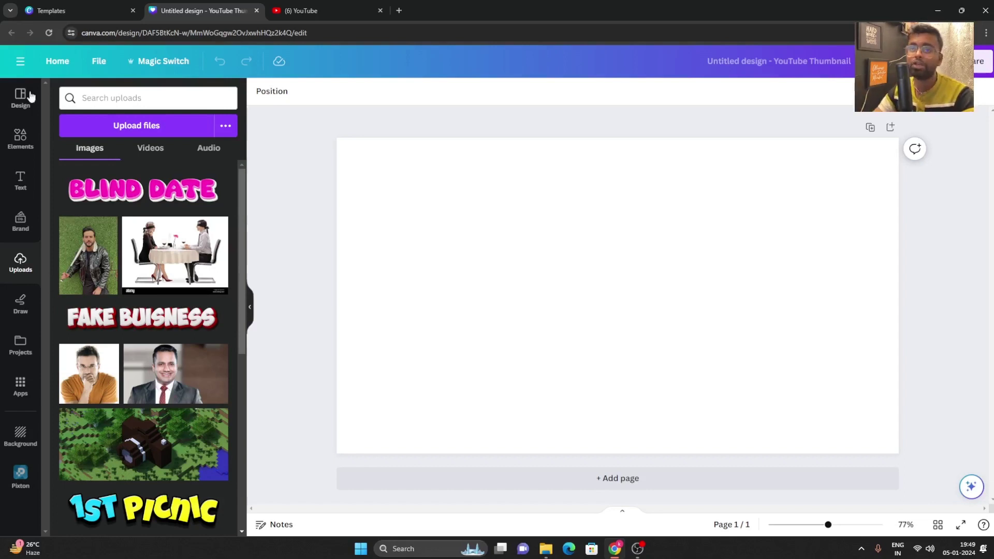
pyautogui.click(21, 137)
pyautogui.click(88, 98)
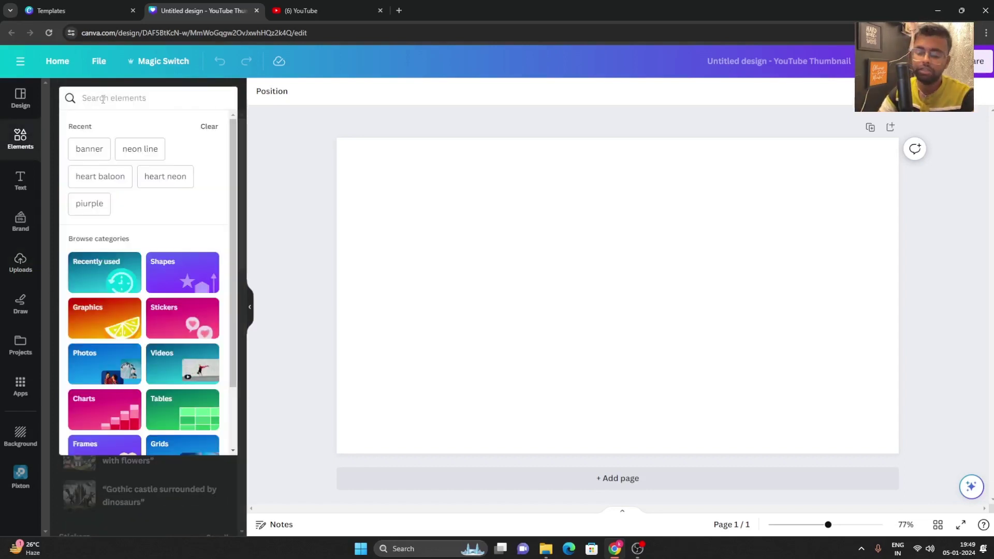
pyautogui.write('comic ba')
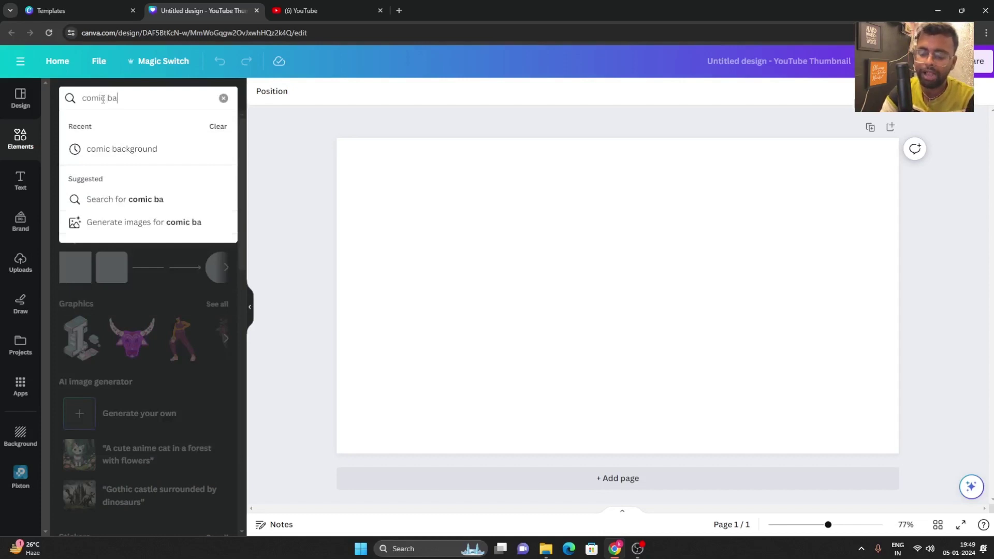
pyautogui.write('ckground')
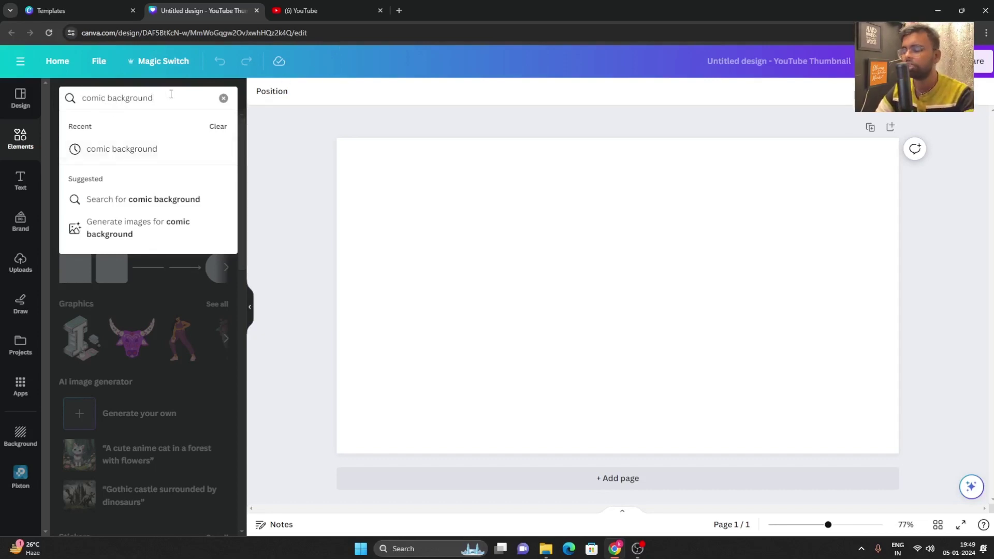
pyautogui.press('Return')
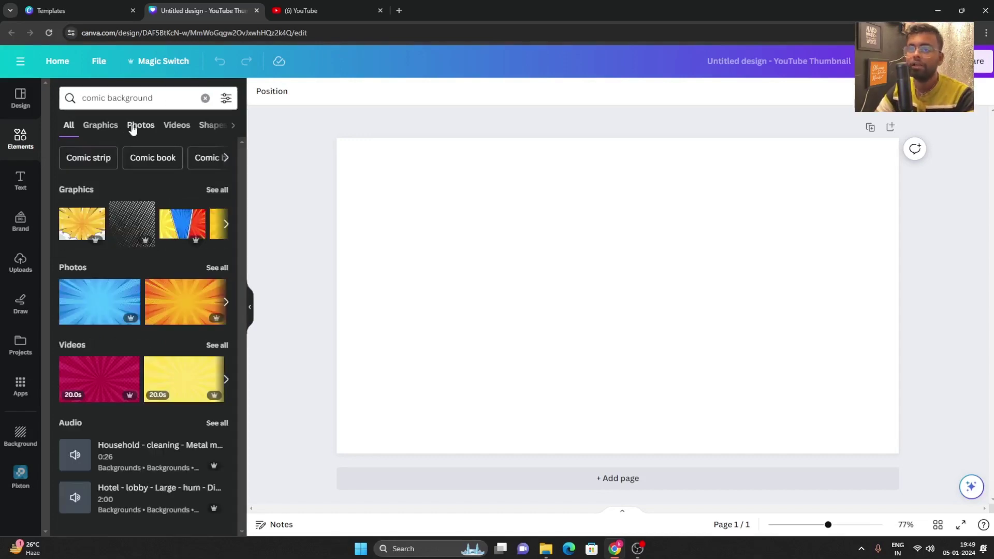
pyautogui.click(136, 127)
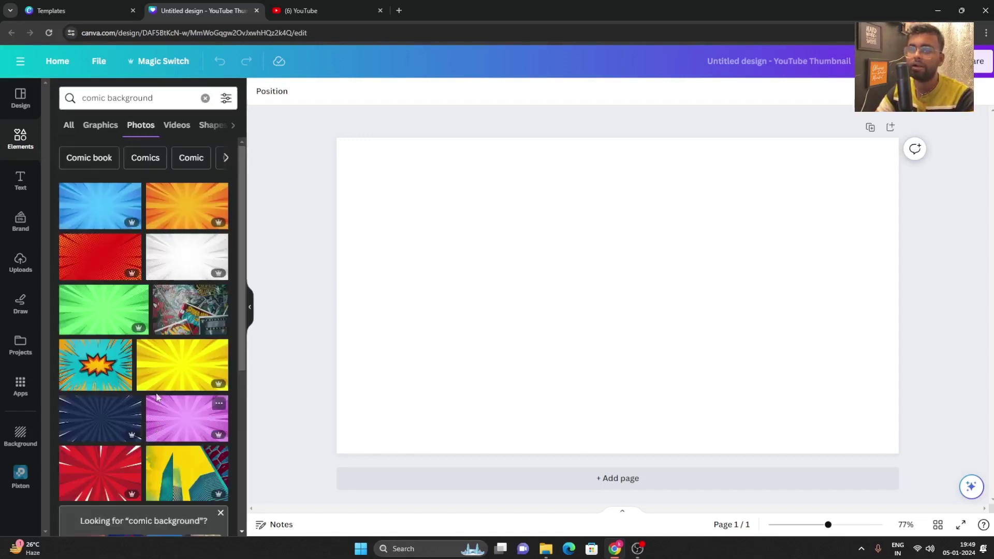
# - Add the yellow comic sunburst photo to the thumbnail page
pyautogui.scroll(-2, 158, 402)
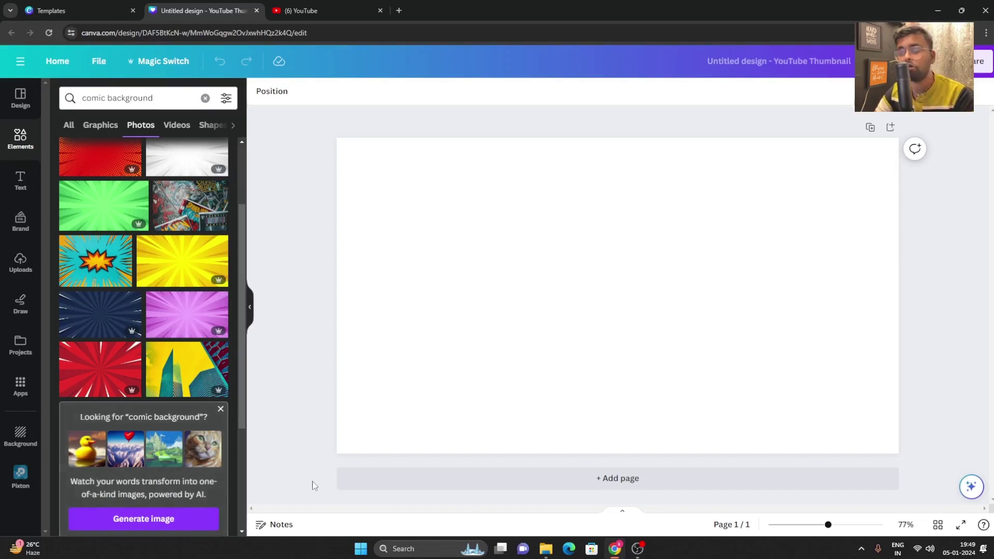
pyautogui.scroll(2, 166, 416)
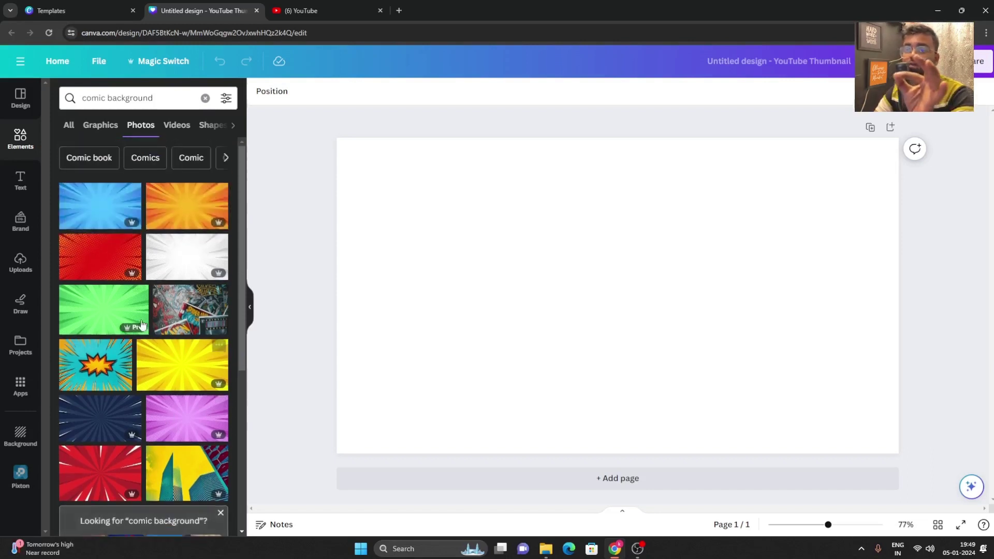
pyautogui.click(147, 363)
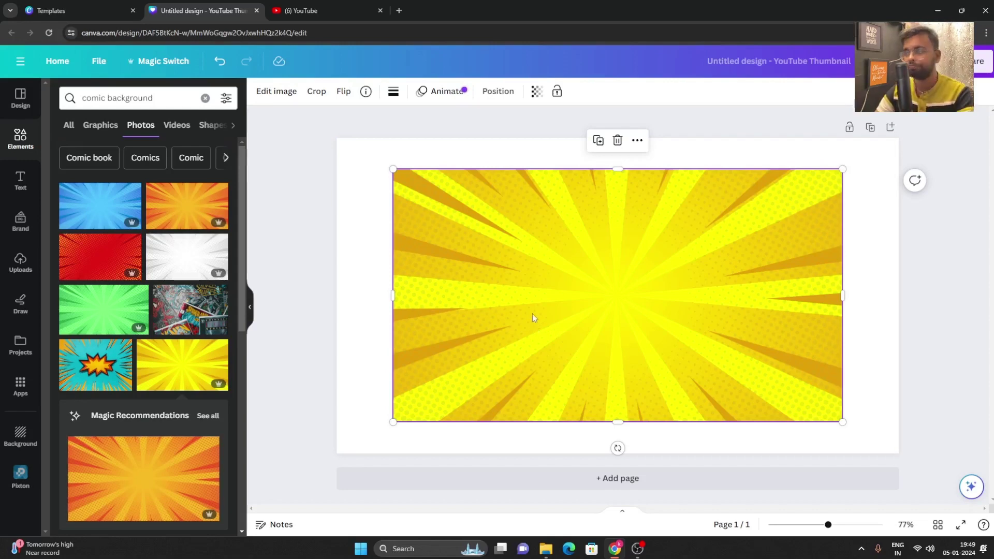
# - Set the yellow sunburst photo as the page background and detach it again
pyautogui.rightClick(530, 294)
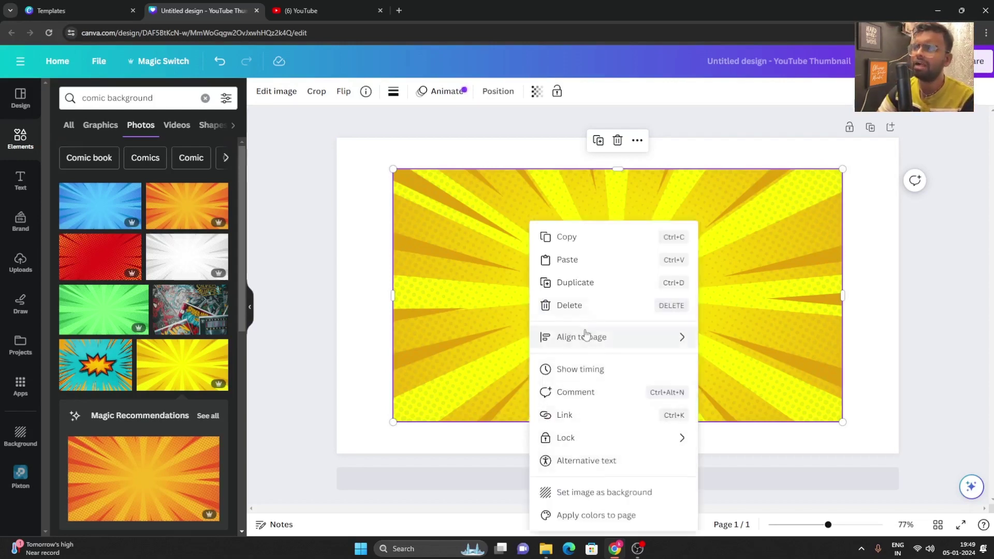
pyautogui.rightClick(501, 232)
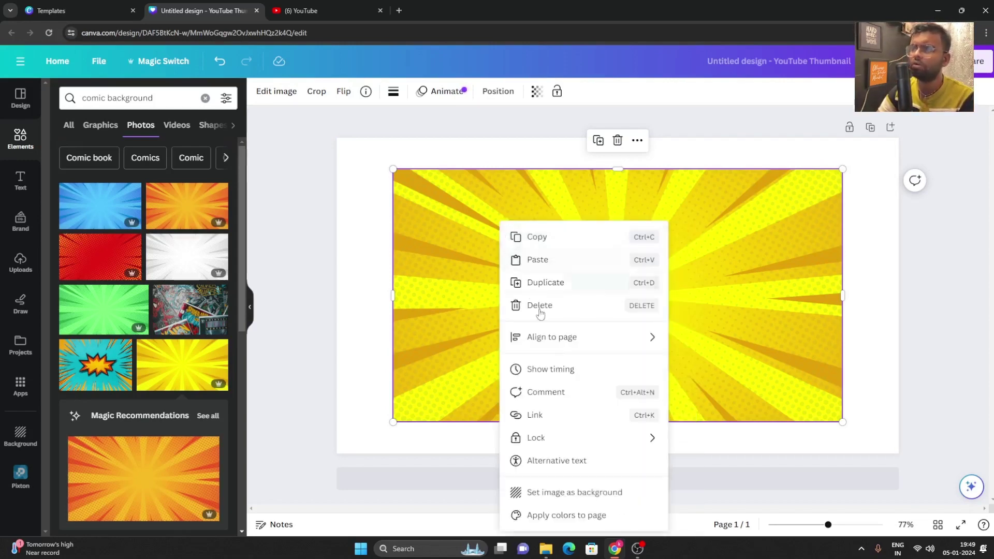
pyautogui.click(568, 500)
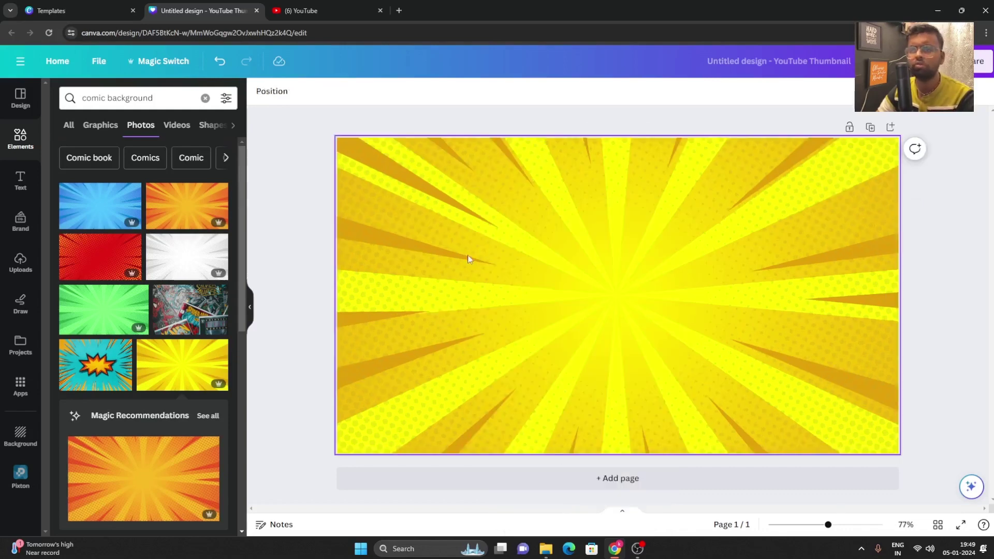
pyautogui.rightClick(700, 295)
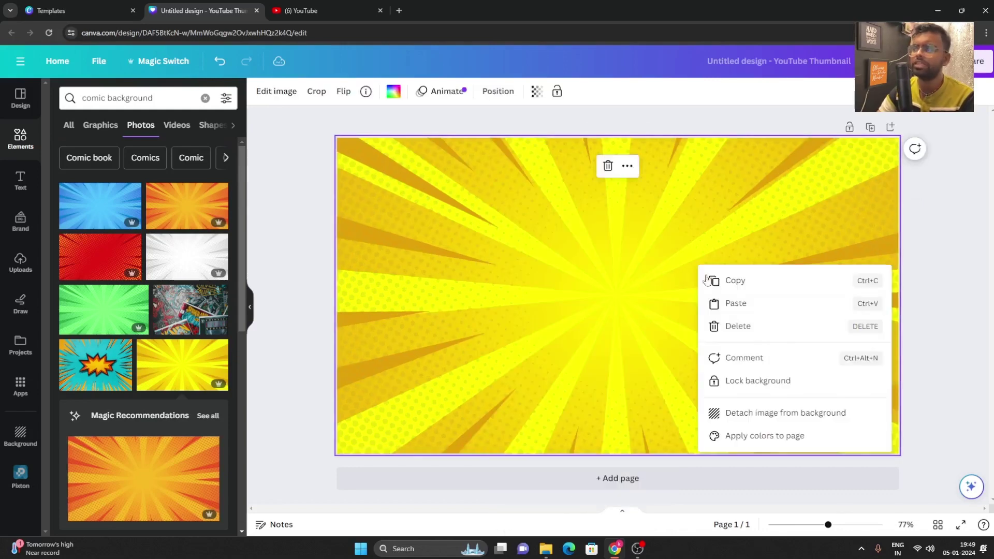
pyautogui.click(736, 412)
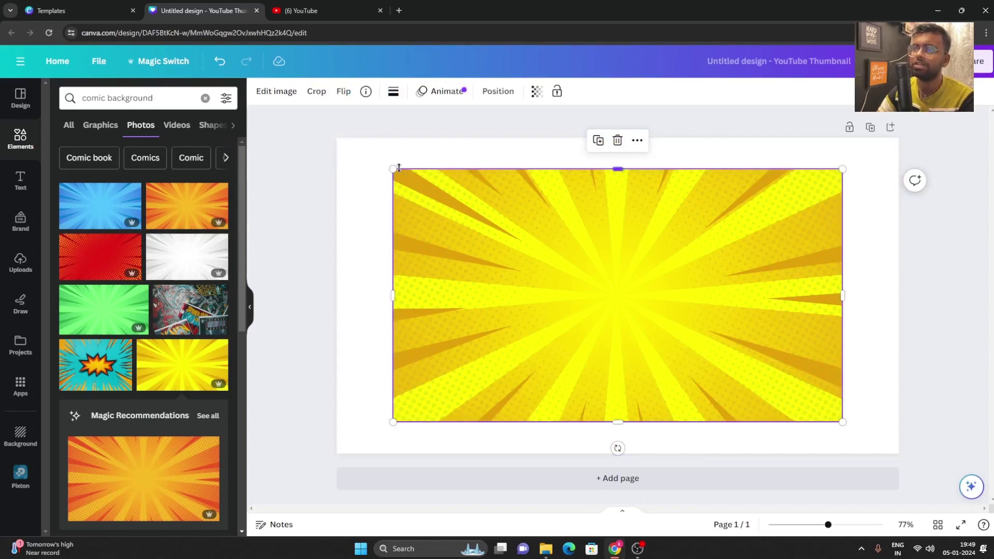
# - Resize the yellow sunburst photo by its corners so it covers the whole page
pyautogui.moveTo(393, 168); pyautogui.dragTo(331, 134)
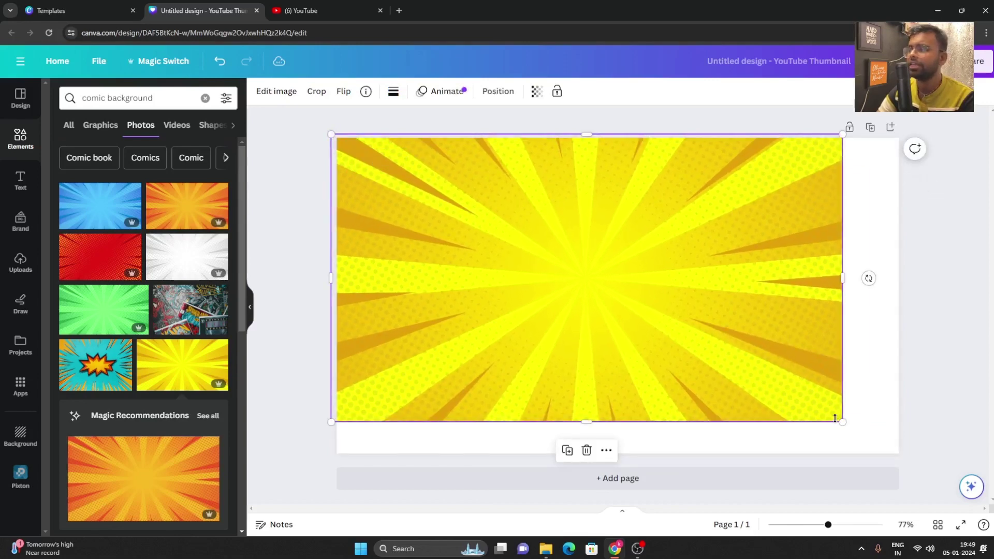
pyautogui.moveTo(835, 419); pyautogui.dragTo(899, 455)
pyautogui.click(969, 313)
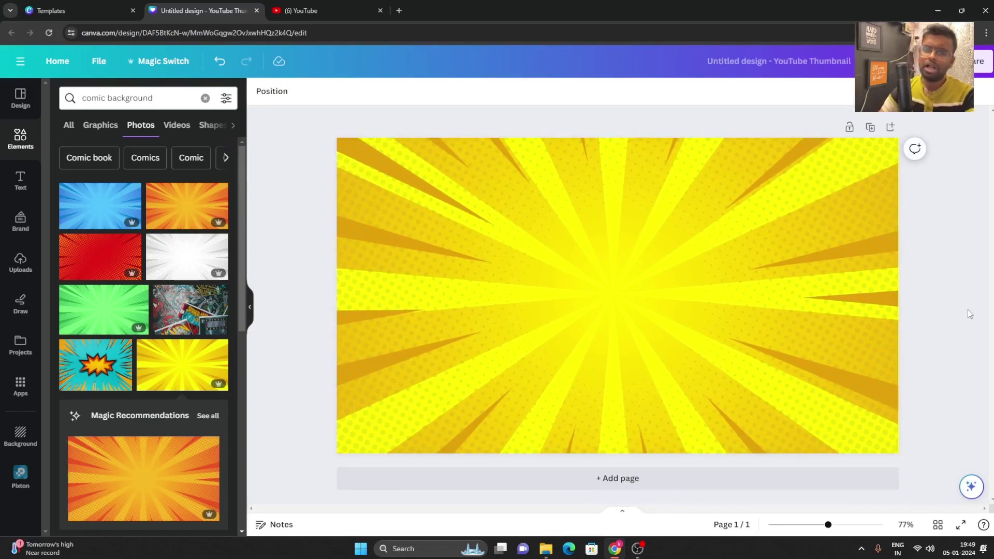
# - Add the uploaded photo of the man in the orange sweater and shrink it to about 319 by 319
pyautogui.click(8, 267)
pyautogui.scroll(-3, 101, 359)
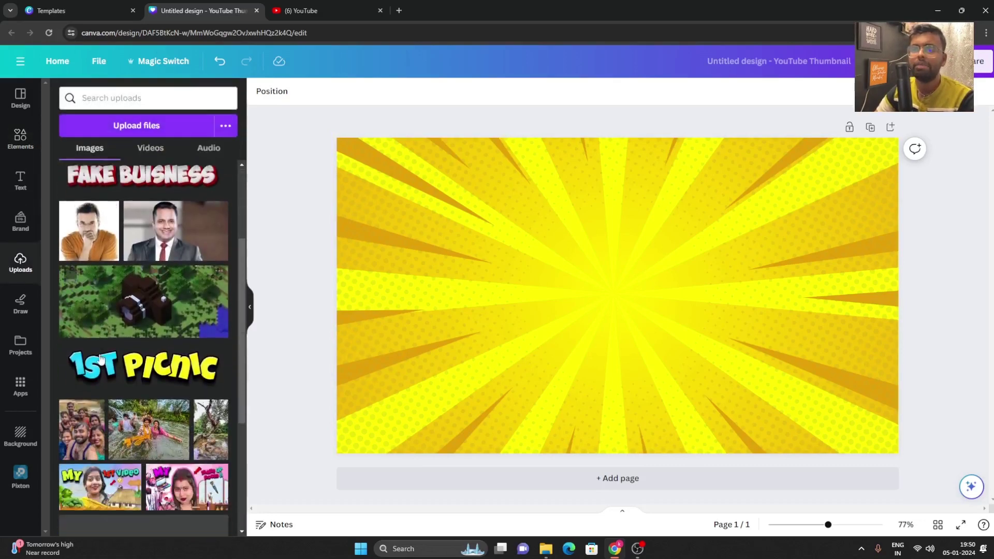
pyautogui.click(90, 217)
pyautogui.moveTo(552, 304); pyautogui.dragTo(366, 397)
pyautogui.moveTo(331, 288); pyautogui.dragTo(394, 350)
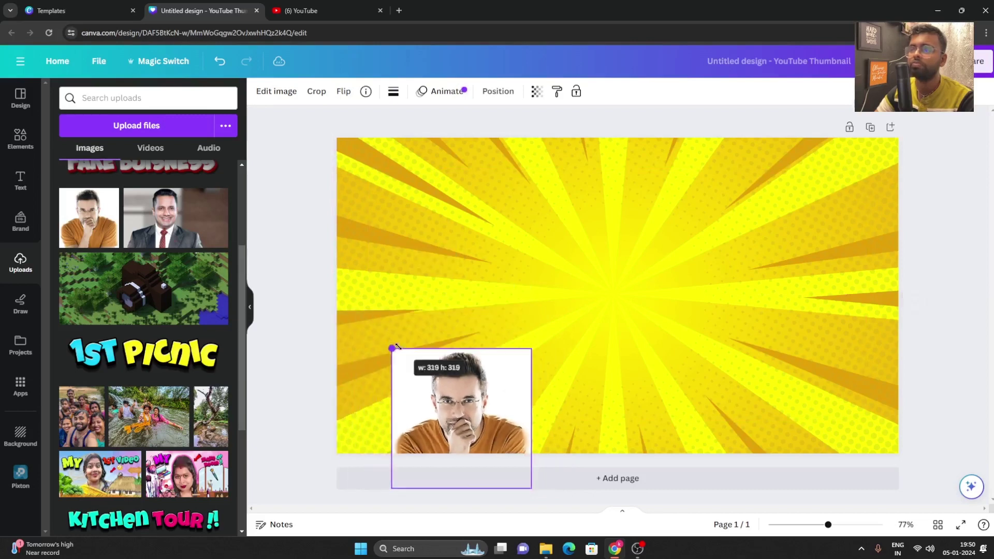
# - Fit the photo of the man in orange into the page's lower-left corner and remove its background
pyautogui.moveTo(461, 419); pyautogui.dragTo(405, 376)
pyautogui.moveTo(476, 446); pyautogui.dragTo(487, 458)
pyautogui.click(276, 91)
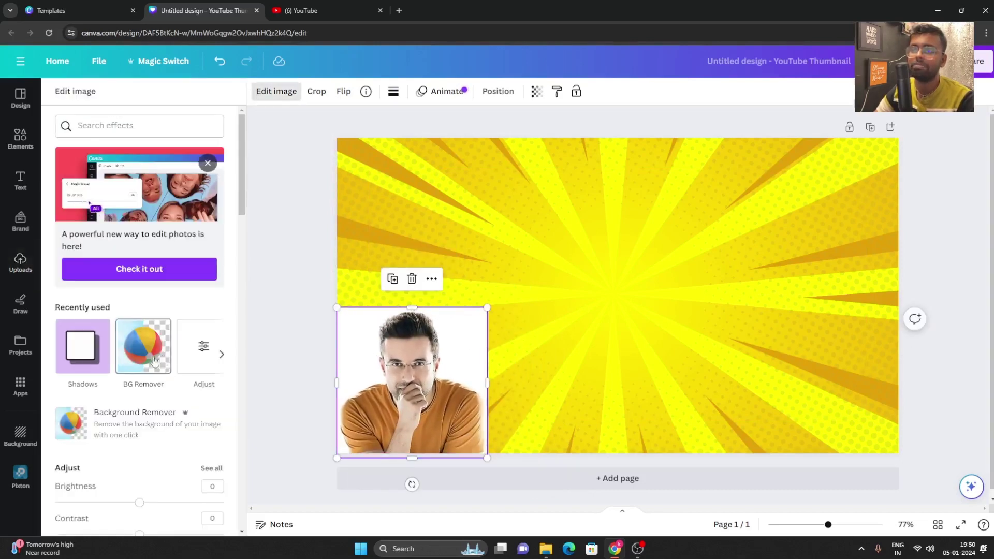
pyautogui.click(124, 358)
# - Add the uploaded photo of the man in the suit, cropping off the empty area on its right side
pyautogui.click(21, 262)
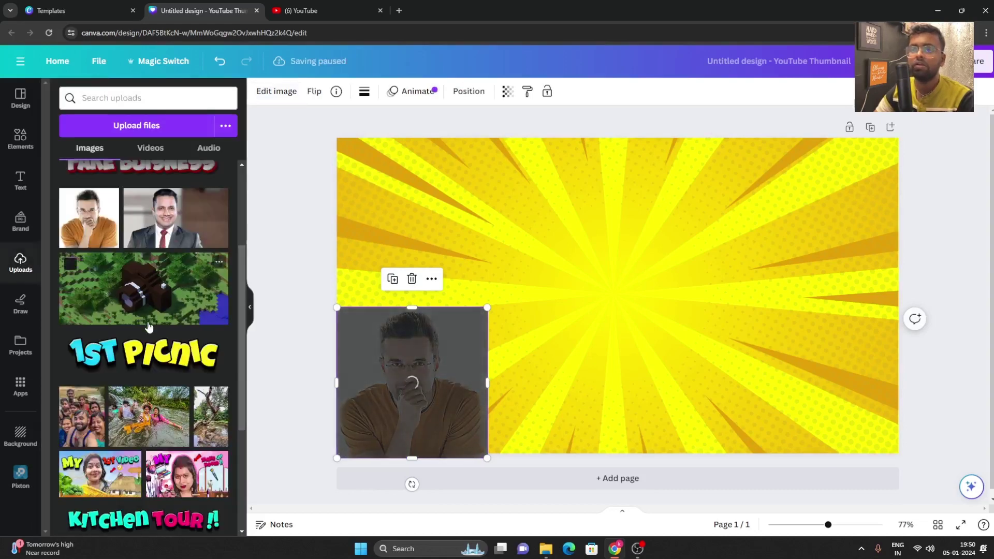
pyautogui.click(206, 225)
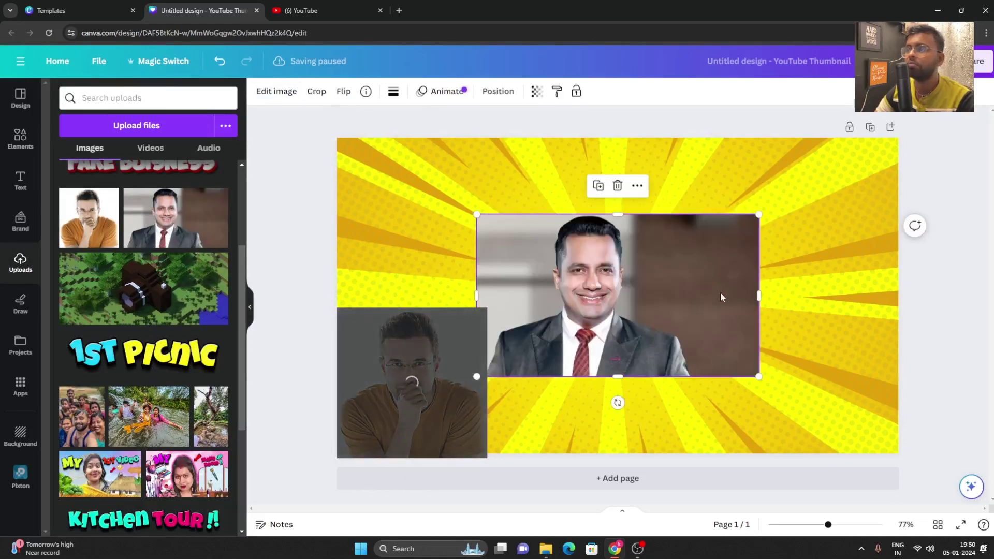
pyautogui.moveTo(759, 296); pyautogui.dragTo(677, 373)
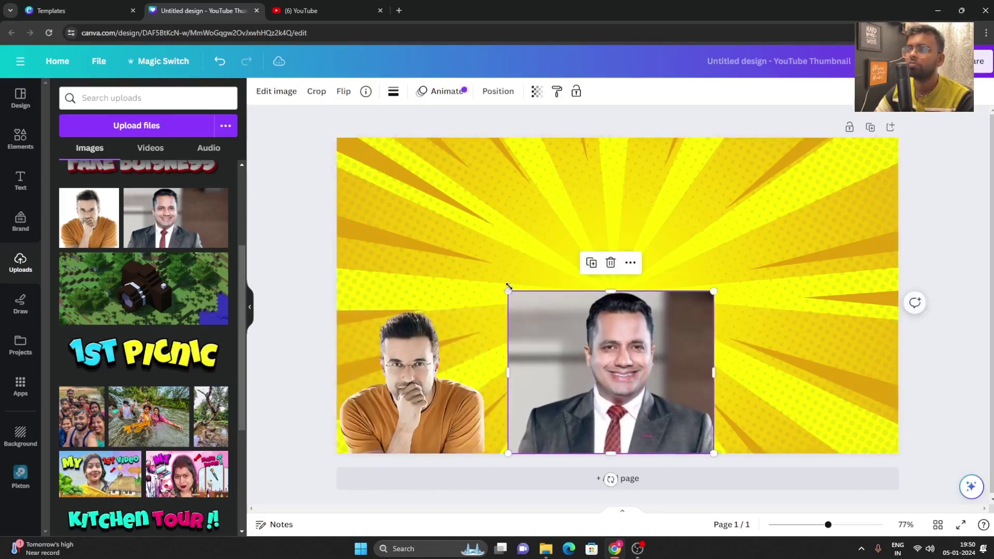
# - Scale the suit photo down and place it at the page's bottom edge, directly beside the man in orange
pyautogui.moveTo(508, 286); pyautogui.dragTo(441, 238)
pyautogui.moveTo(511, 321); pyautogui.dragTo(491, 336)
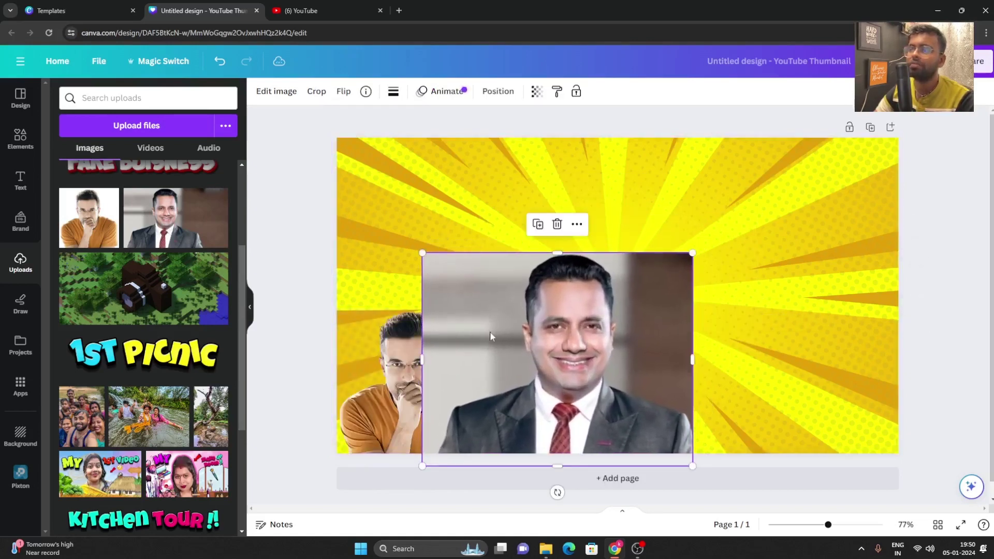
pyautogui.moveTo(423, 253); pyautogui.dragTo(559, 361)
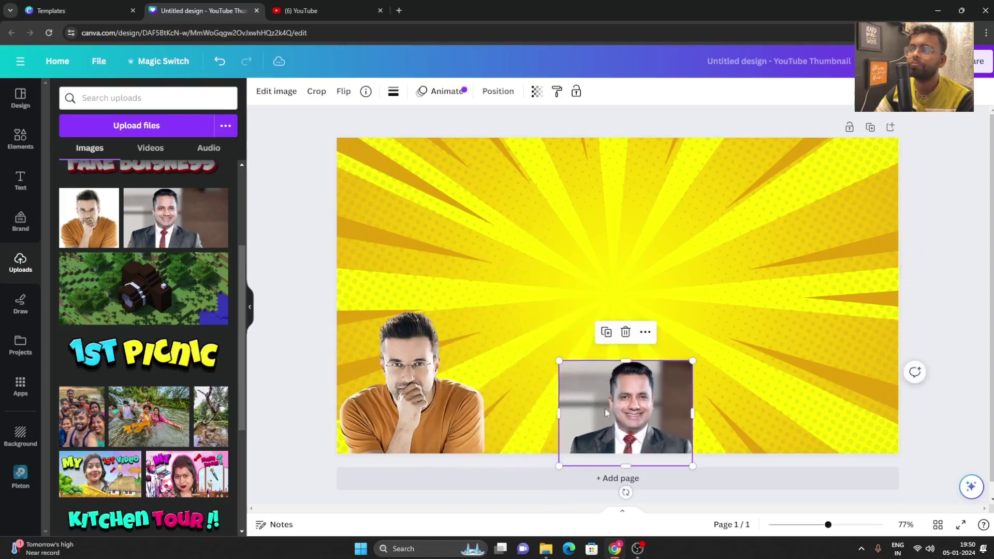
pyautogui.moveTo(607, 412); pyautogui.dragTo(491, 409)
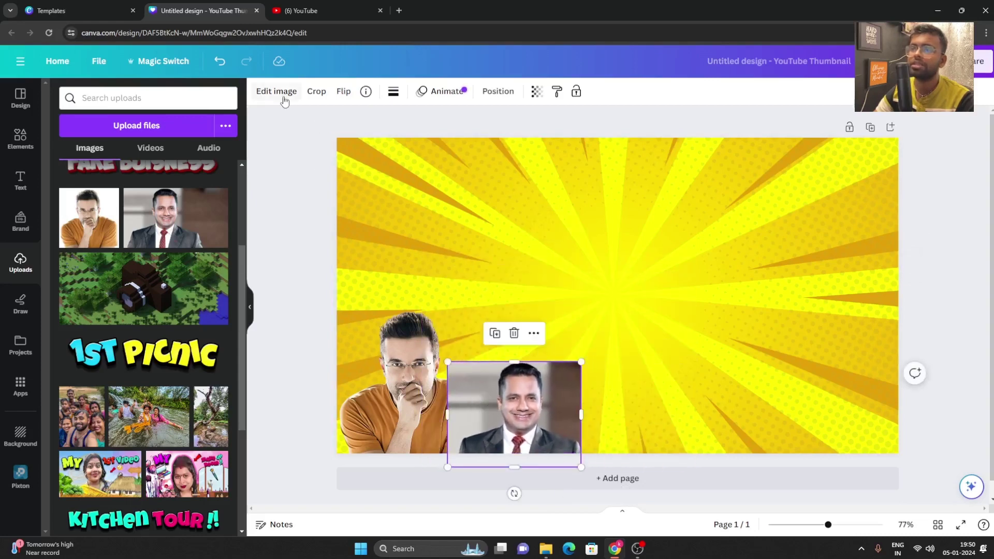
# - Remove the background from the photo of the man in the suit
pyautogui.click(284, 101)
pyautogui.click(108, 357)
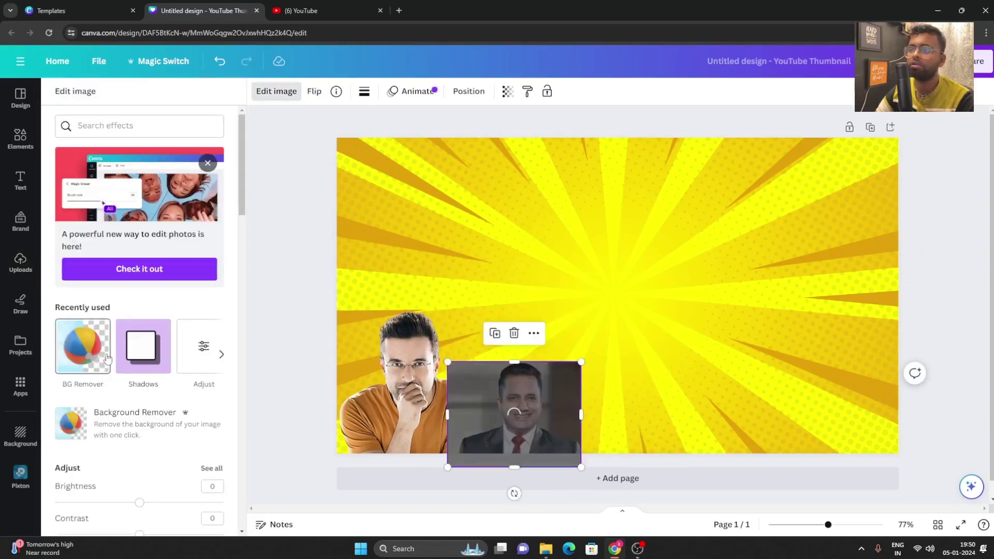
pyautogui.click(280, 207)
# - Try the uploaded selfie of the woman in yellow as a large image at the page's centre and delete it
pyautogui.scroll(-6, 109, 340)
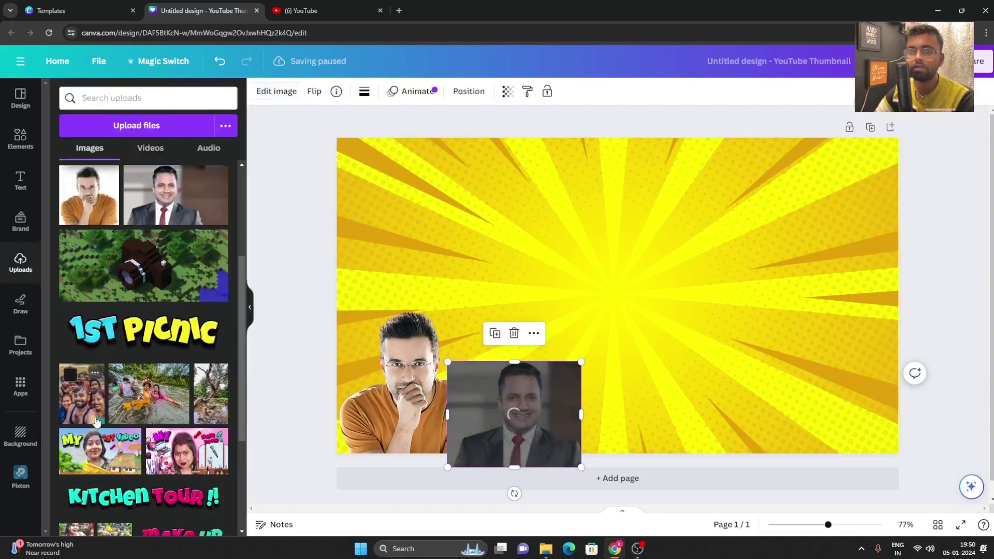
pyautogui.scroll(-2, 101, 421)
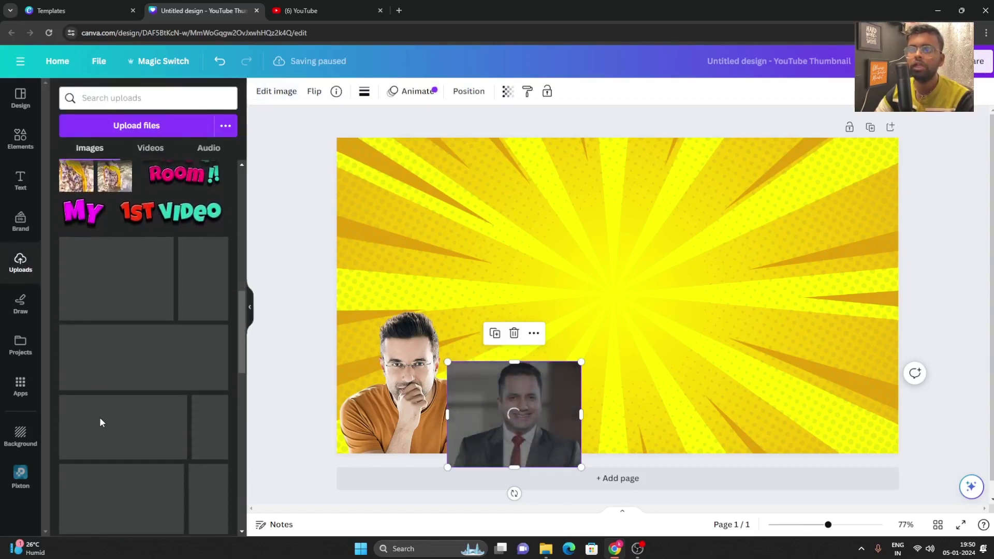
pyautogui.scroll(3, 116, 421)
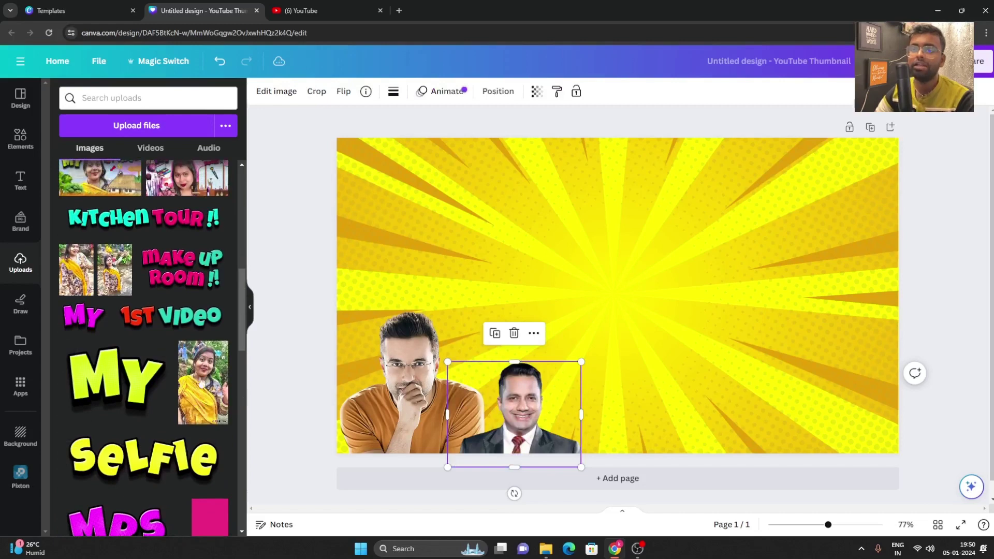
pyautogui.scroll(3, 202, 383)
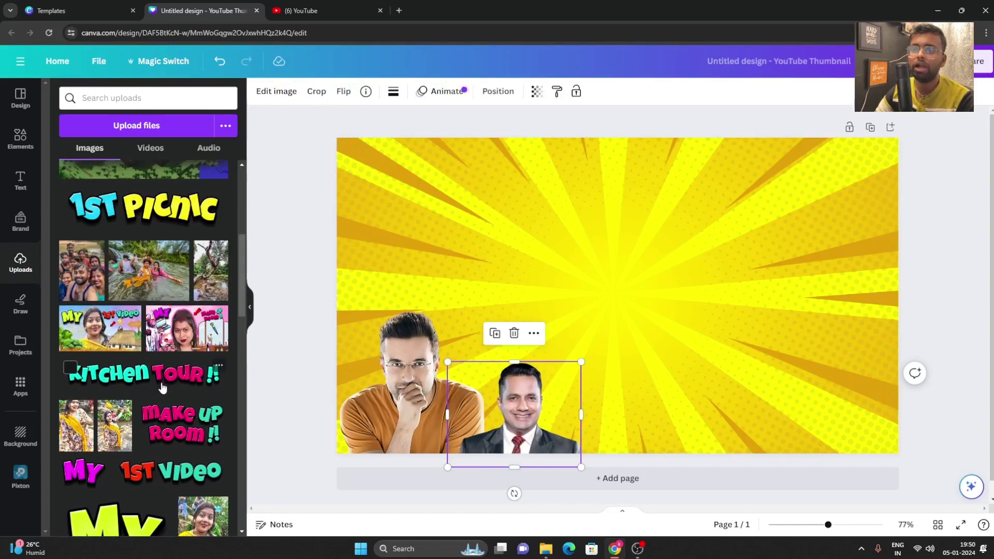
pyautogui.scroll(-4, 162, 387)
pyautogui.click(191, 300)
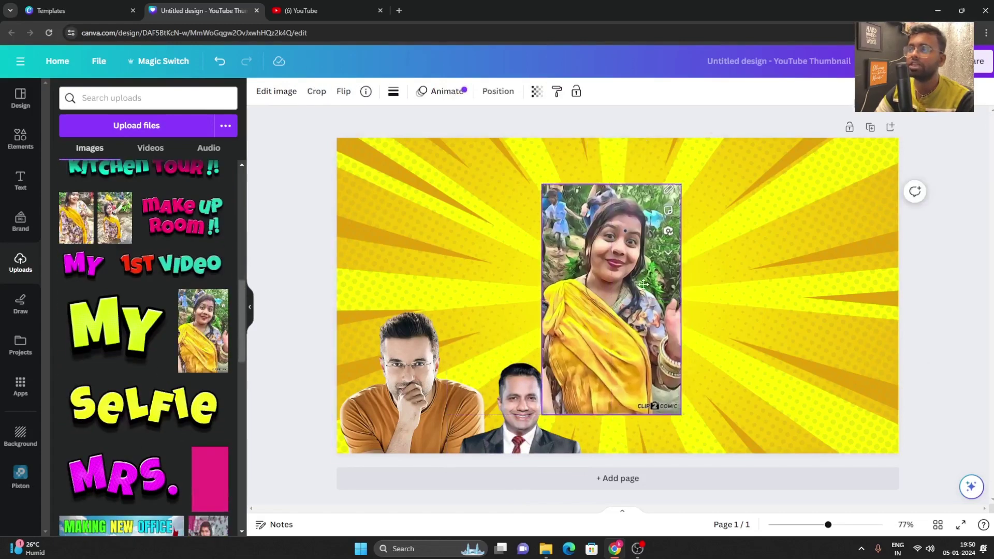
pyautogui.moveTo(644, 284); pyautogui.dragTo(608, 300)
pyautogui.moveTo(506, 200); pyautogui.dragTo(387, 138)
pyautogui.moveTo(645, 429); pyautogui.dragTo(776, 505)
pyautogui.moveTo(595, 259); pyautogui.dragTo(614, 270)
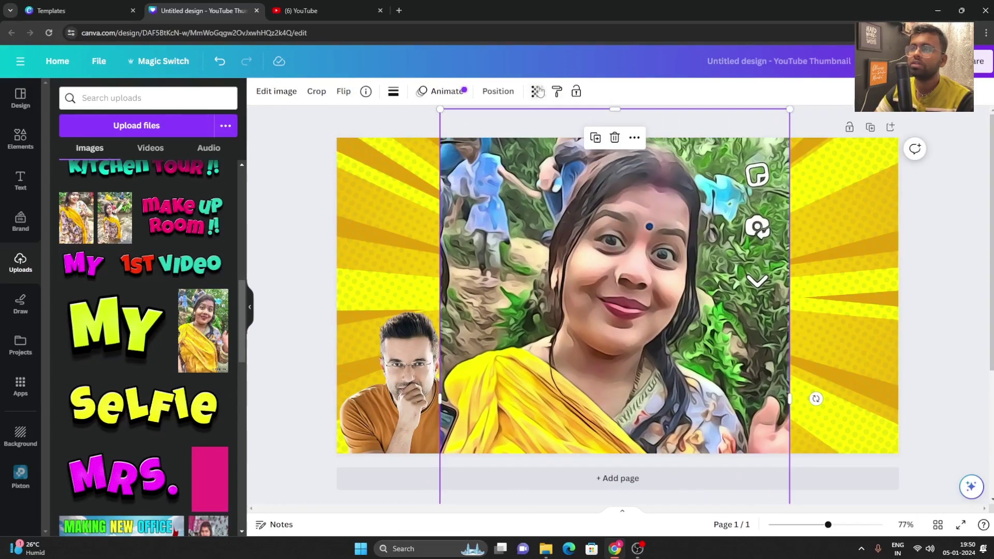
pyautogui.click(615, 138)
# - Try the uploaded photo of the woman in a floral dress with a yellow scarf and delete it
pyautogui.scroll(1, 91, 247)
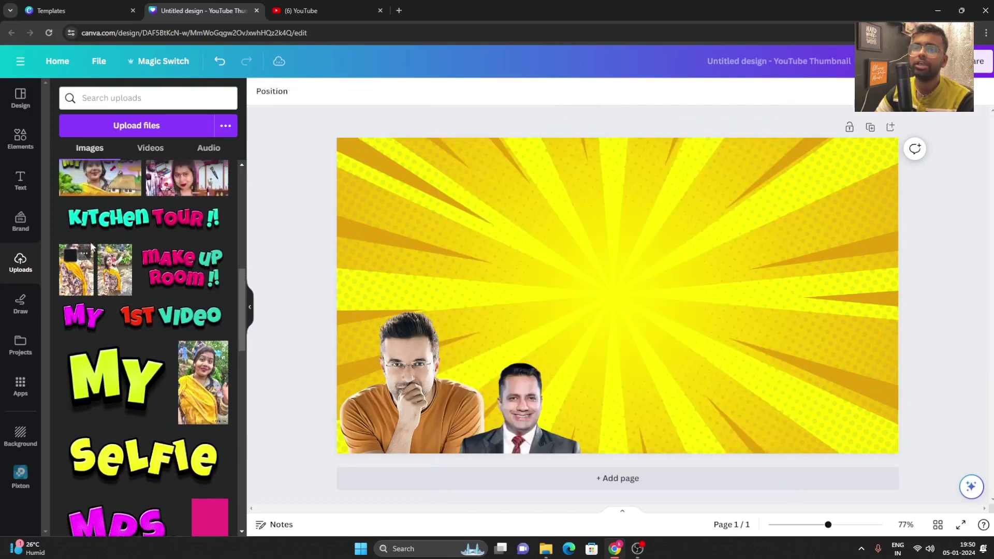
pyautogui.click(86, 292)
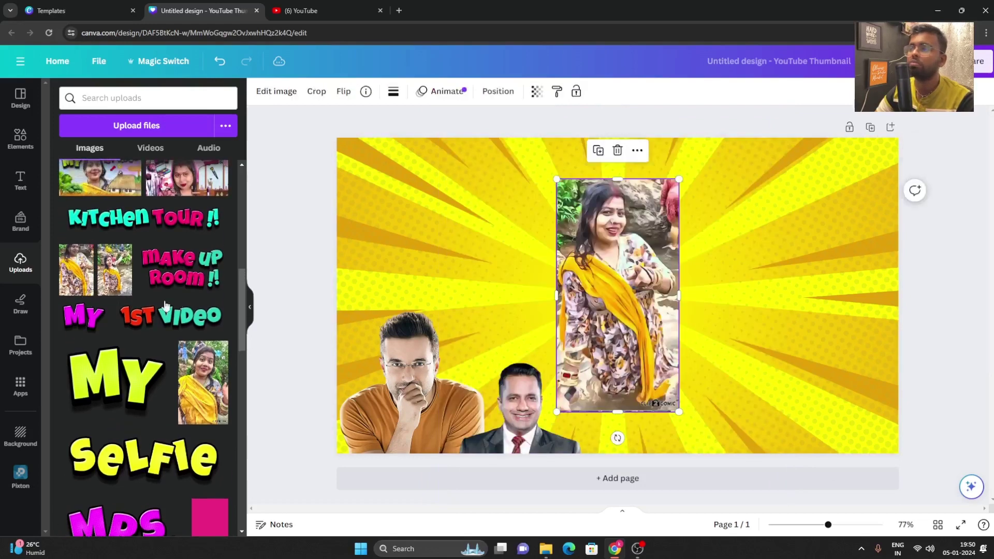
pyautogui.click(617, 150)
# - Try the uploaded photo of the woman standing in the stream and delete it
pyautogui.click(114, 266)
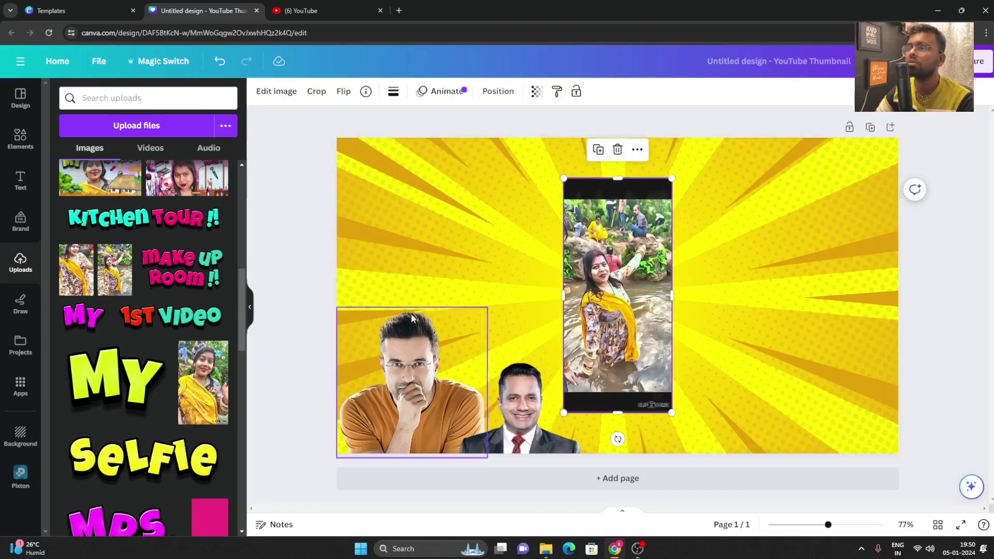
pyautogui.click(618, 150)
# - Add the uploaded photo of the man with headphones, enlarge it and place it in the lower-right part of the page
pyautogui.scroll(-7, 207, 342)
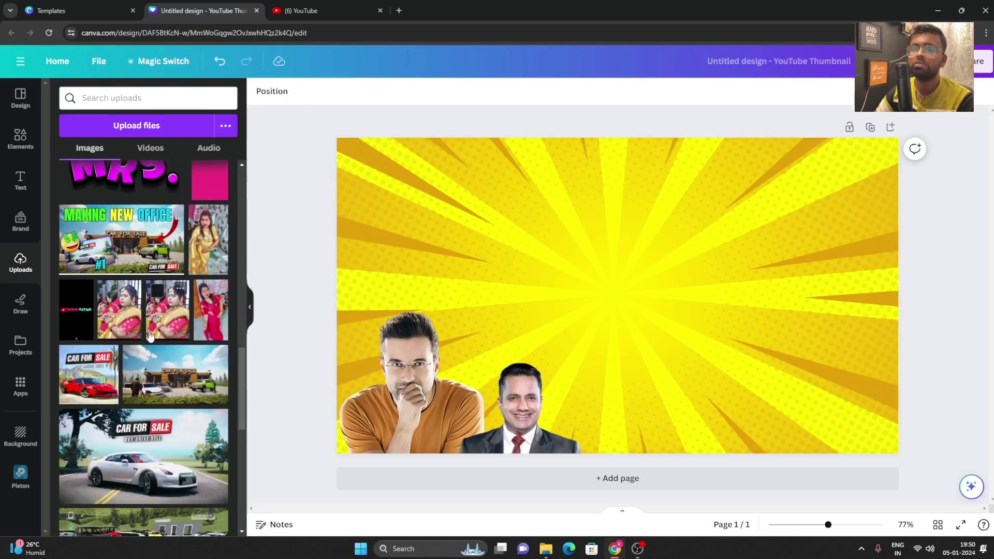
pyautogui.scroll(-10, 149, 336)
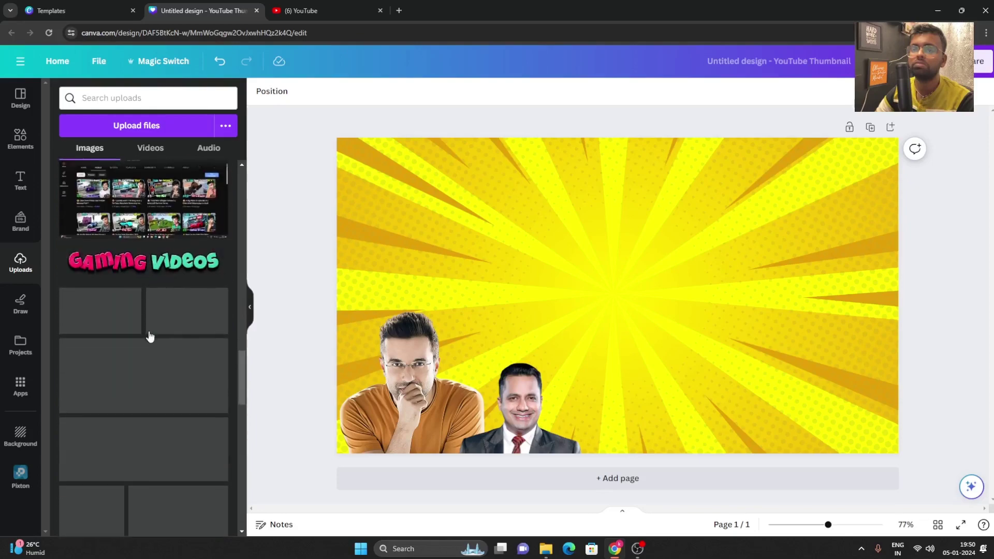
pyautogui.scroll(-7, 149, 335)
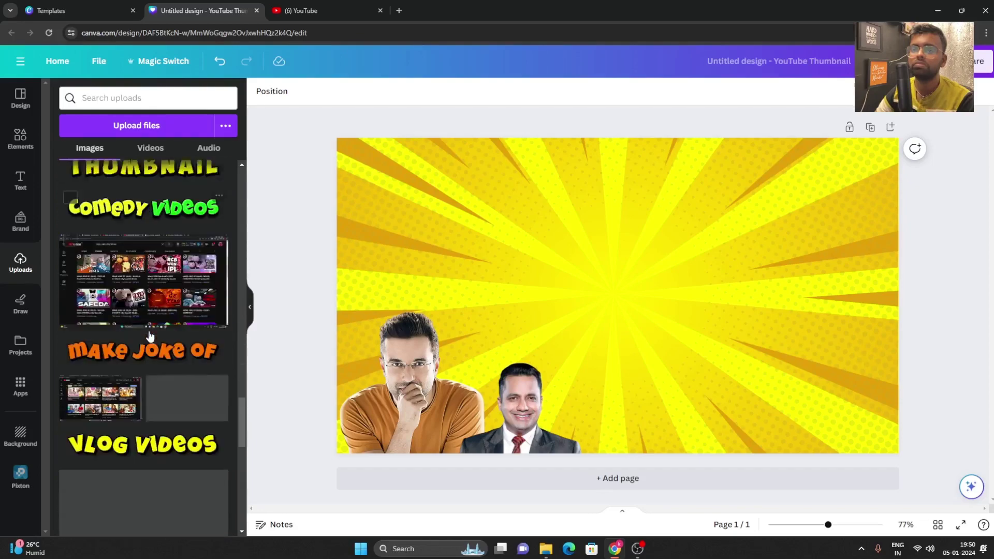
pyautogui.scroll(-3, 149, 335)
pyautogui.scroll(-3, 149, 336)
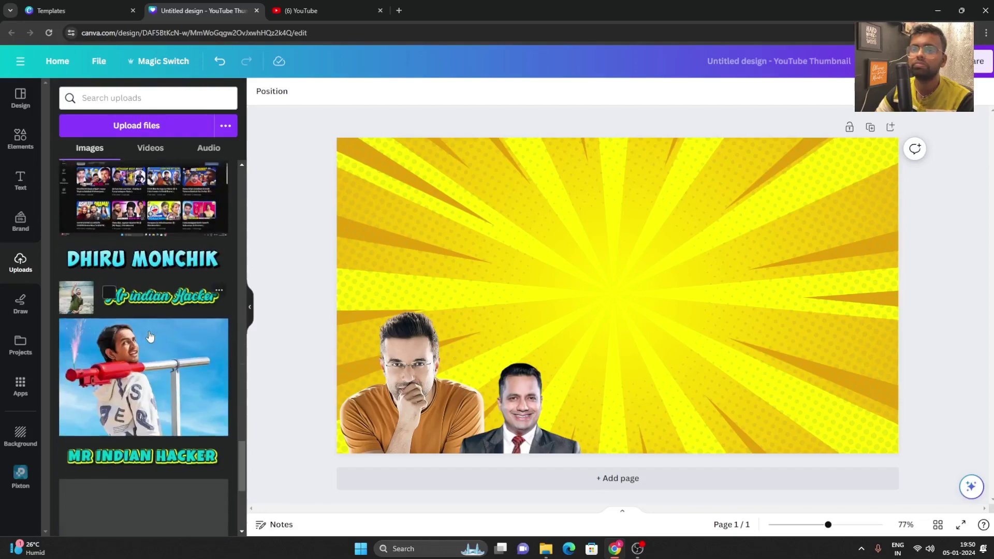
pyautogui.scroll(-3, 149, 336)
pyautogui.scroll(-3, 150, 336)
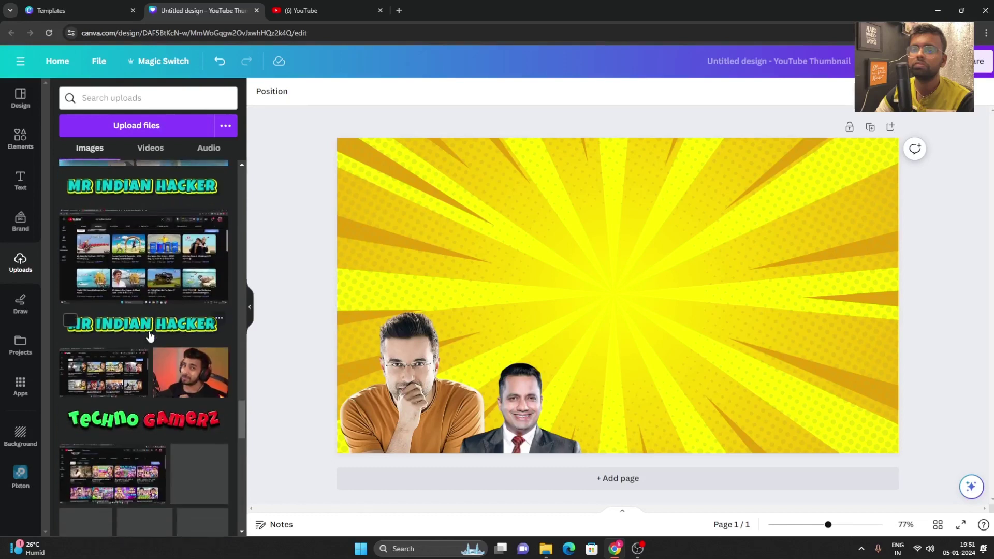
pyautogui.click(164, 357)
pyautogui.moveTo(622, 369); pyautogui.dragTo(738, 429)
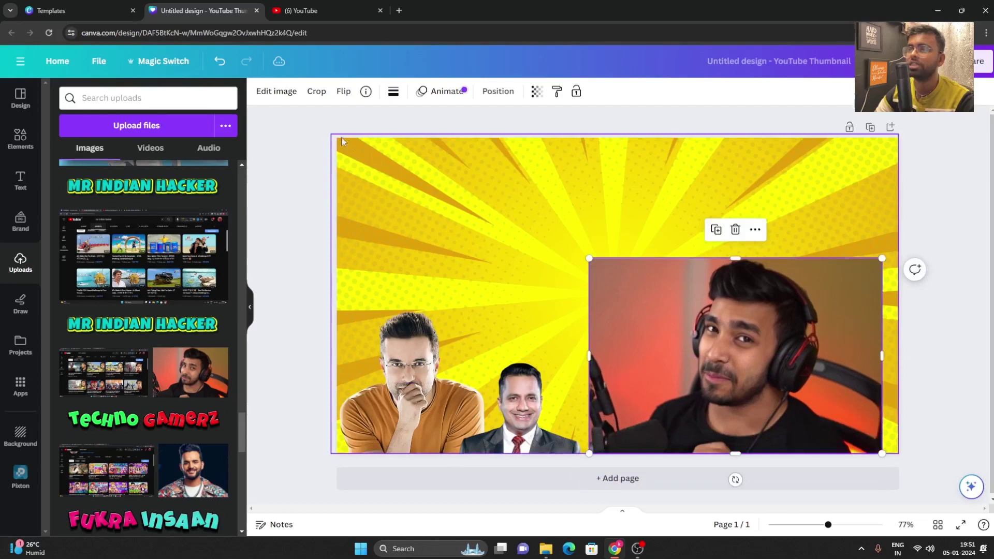
# - Remove the background from the headphones photo and crop in its left edge
pyautogui.click(275, 92)
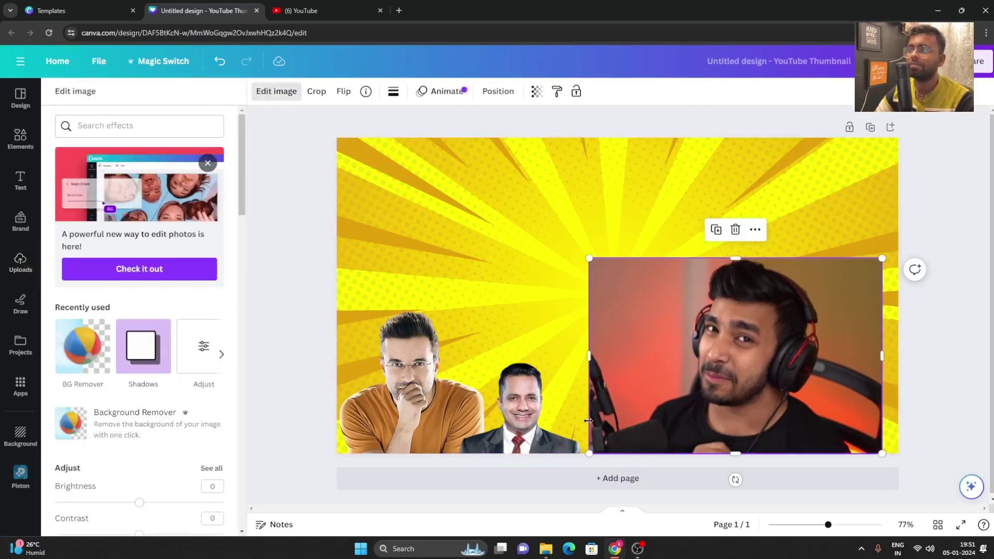
pyautogui.click(69, 334)
pyautogui.moveTo(589, 356); pyautogui.dragTo(637, 364)
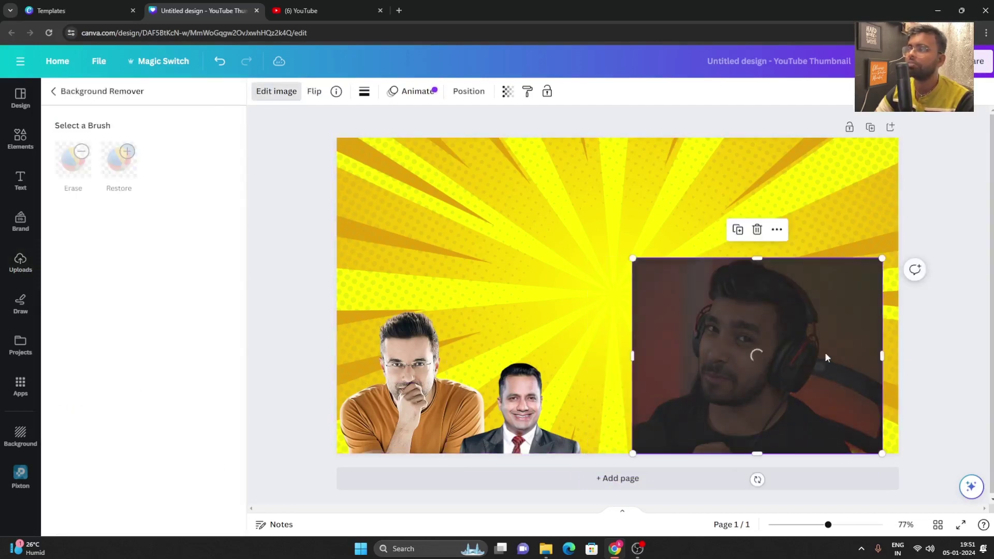
# - Enlarge the cut-out of the man with headphones and fit it into the page's bottom-right corner, partly past the right edge
pyautogui.moveTo(825, 352); pyautogui.dragTo(868, 384)
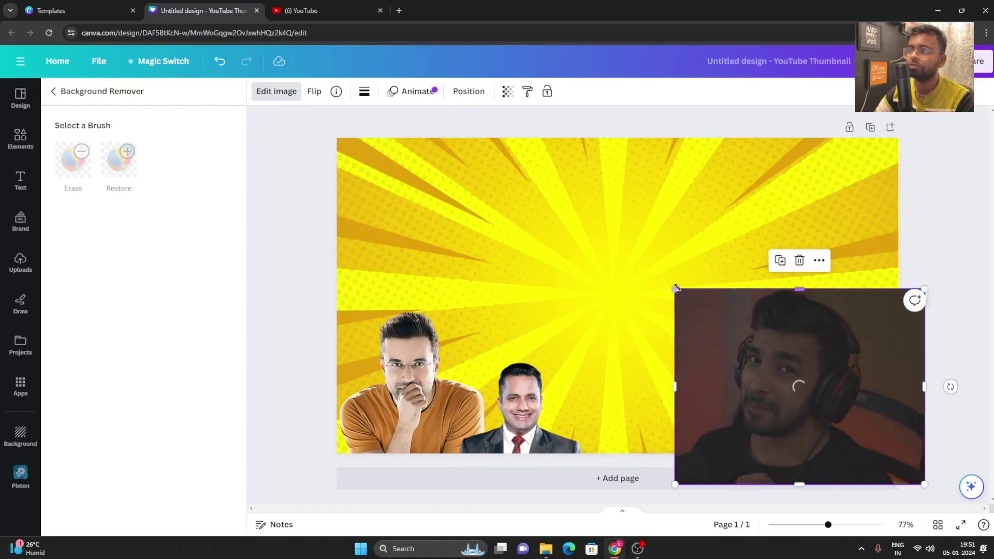
pyautogui.moveTo(675, 288); pyautogui.dragTo(515, 162)
pyautogui.moveTo(790, 350); pyautogui.dragTo(809, 330)
pyautogui.press('Escape')
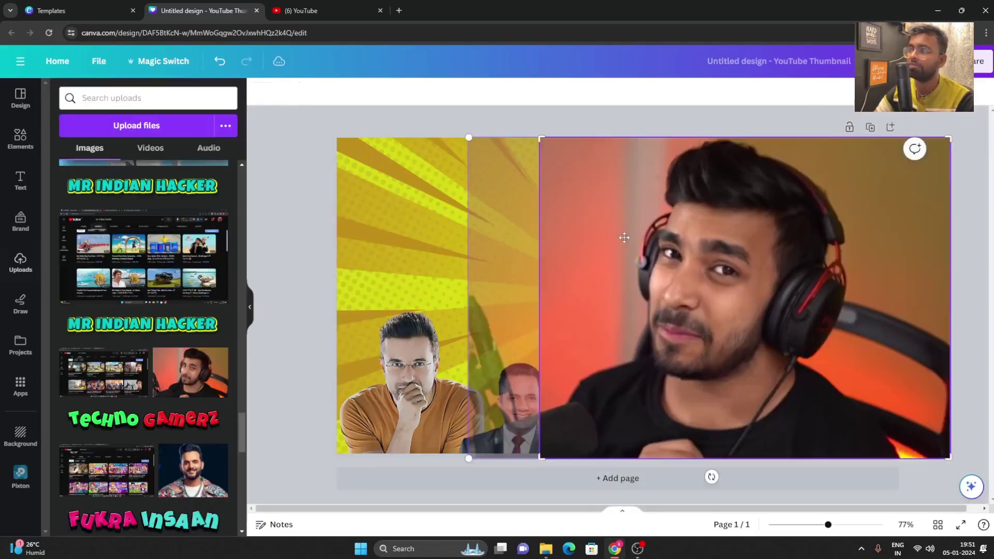
pyautogui.click(289, 175)
pyautogui.click(722, 328)
pyautogui.moveTo(722, 328); pyautogui.dragTo(809, 373)
pyautogui.moveTo(638, 201); pyautogui.dragTo(688, 231)
pyautogui.click(981, 167)
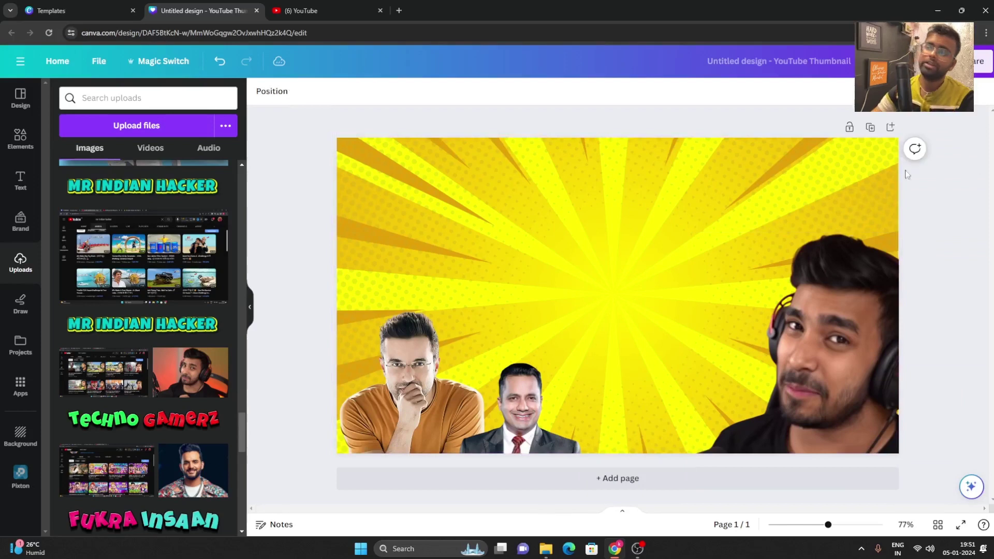
# - Add the uploaded photo of the bearded man in the patterned jacket and enlarge it beside the man with headphones
pyautogui.scroll(-4, 98, 357)
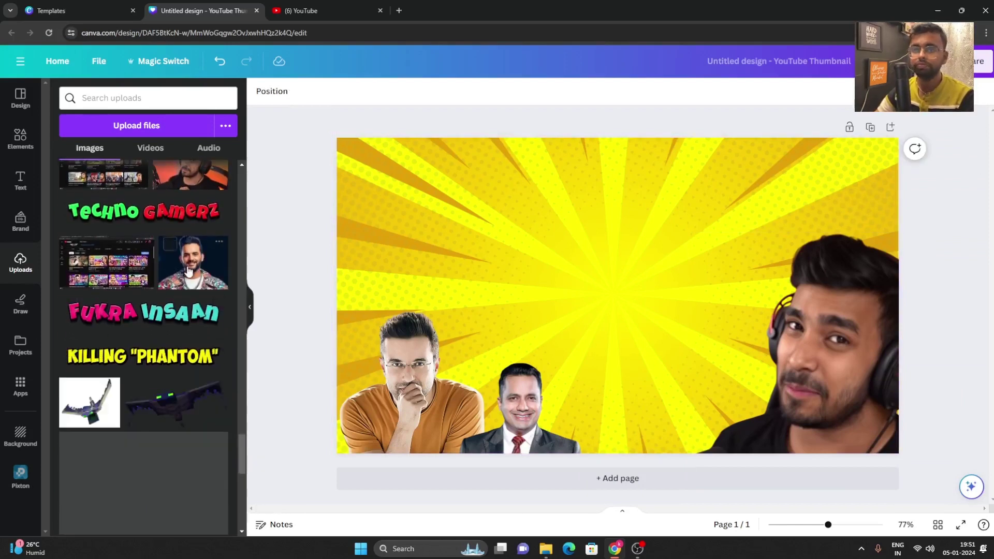
pyautogui.click(193, 263)
pyautogui.moveTo(513, 223); pyautogui.dragTo(420, 200)
pyautogui.moveTo(682, 346); pyautogui.dragTo(739, 354)
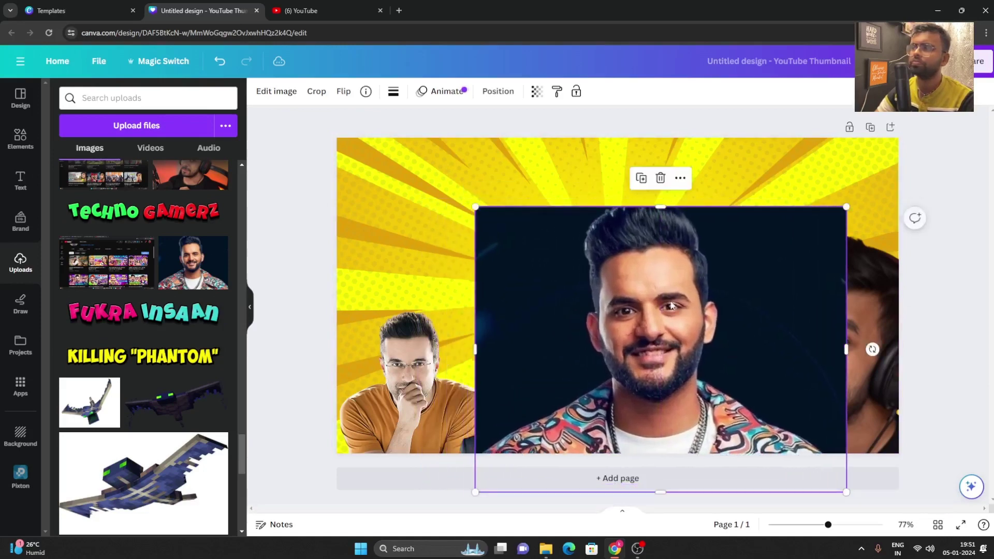
# - Remove the background from the patterned-jacket photo and move the image slightly lower on the page
pyautogui.click(272, 91)
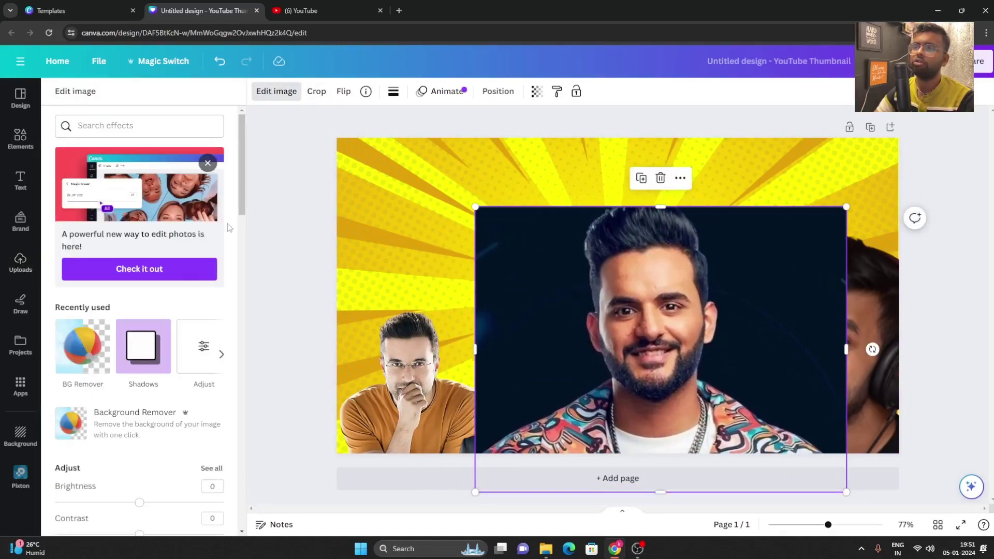
pyautogui.scroll(-5, 144, 373)
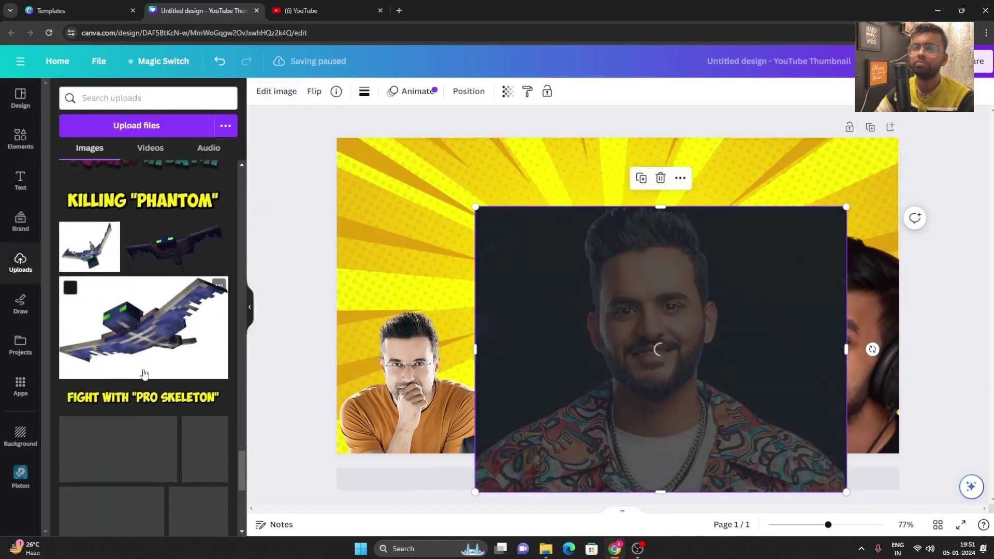
pyautogui.scroll(-3, 144, 374)
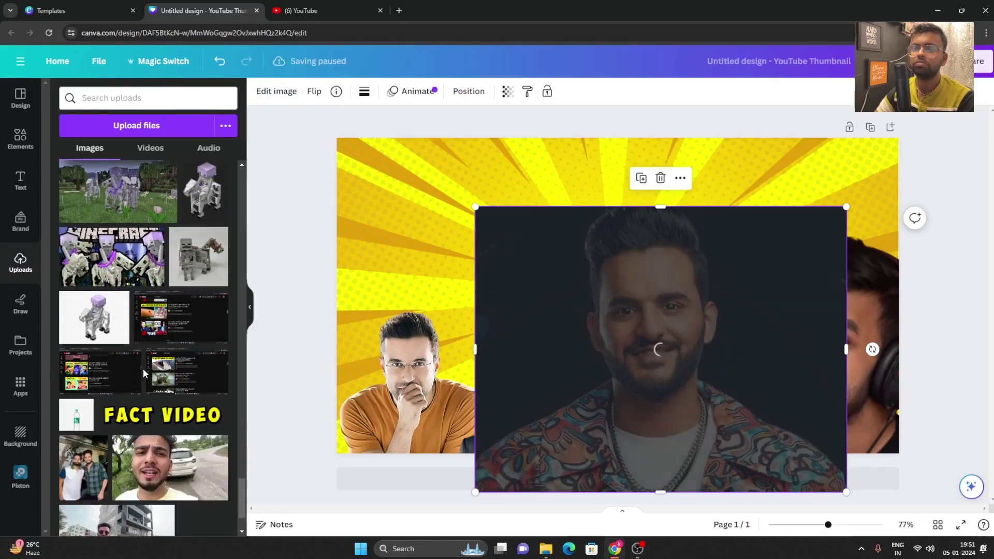
pyautogui.scroll(-2, 144, 374)
pyautogui.scroll(-3, 144, 375)
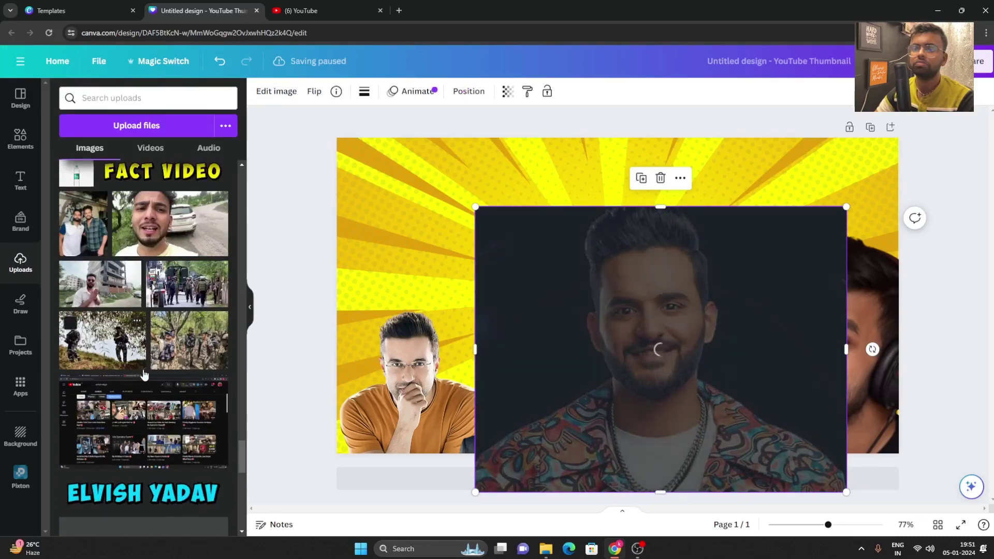
pyautogui.moveTo(703, 332); pyautogui.dragTo(715, 365)
pyautogui.press('Escape')
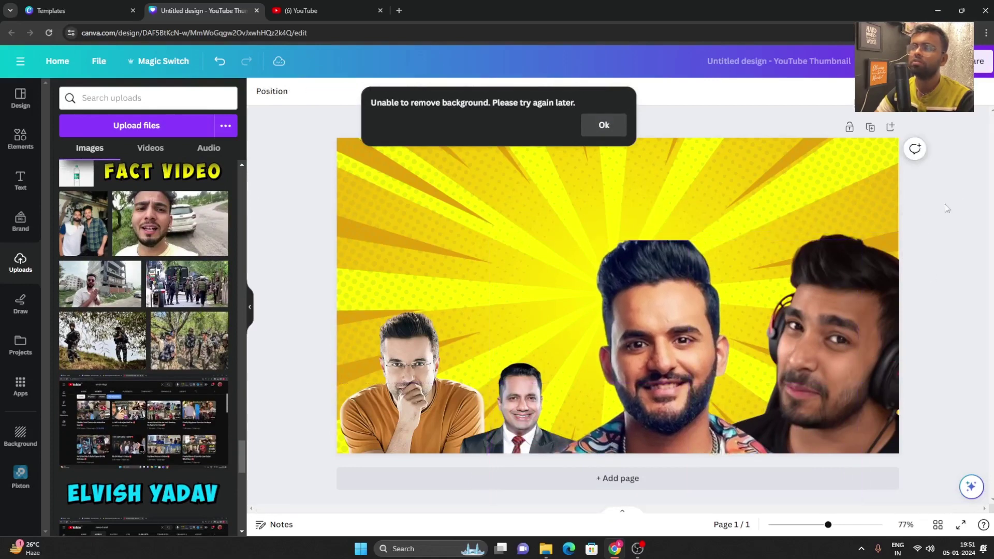
# - Try the uploaded photo of the woman in front of autumn trees and delete it
pyautogui.scroll(-10, 214, 373)
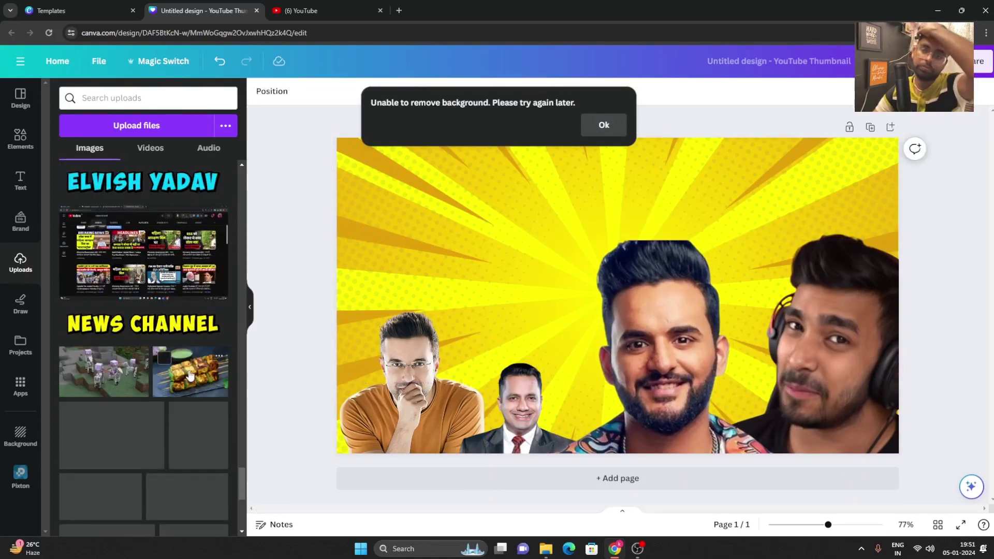
pyautogui.scroll(-1, 192, 371)
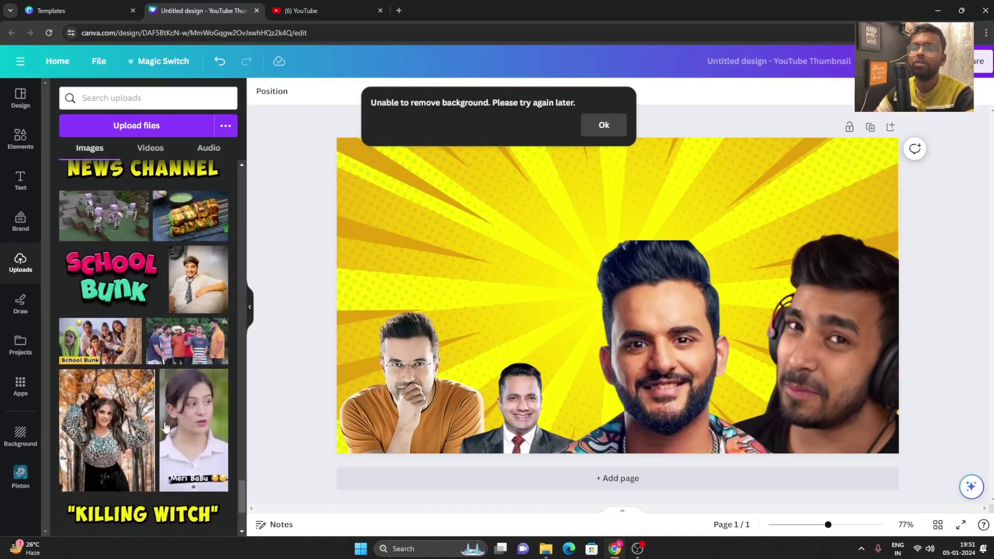
pyautogui.click(124, 440)
pyautogui.moveTo(675, 365); pyautogui.dragTo(630, 476)
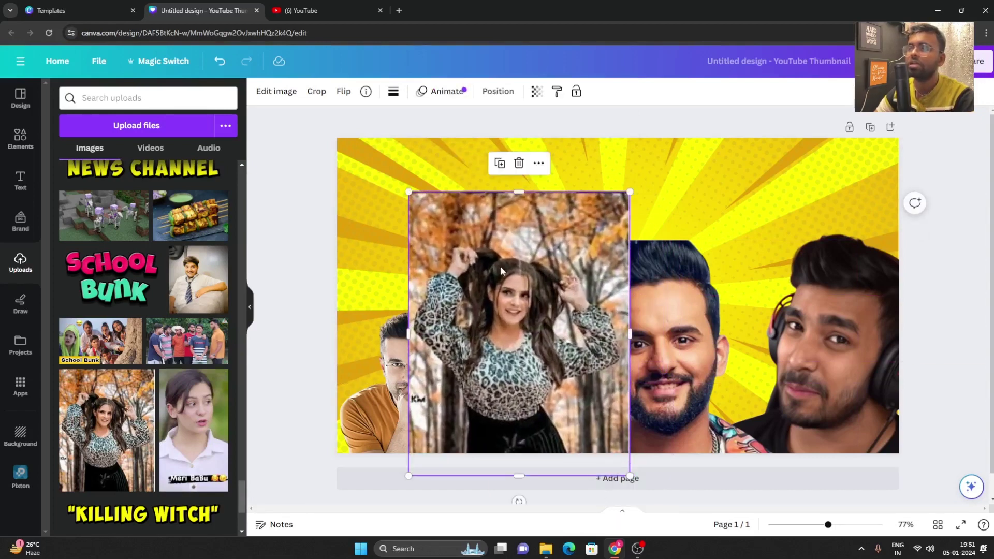
pyautogui.click(518, 164)
pyautogui.click(89, 428)
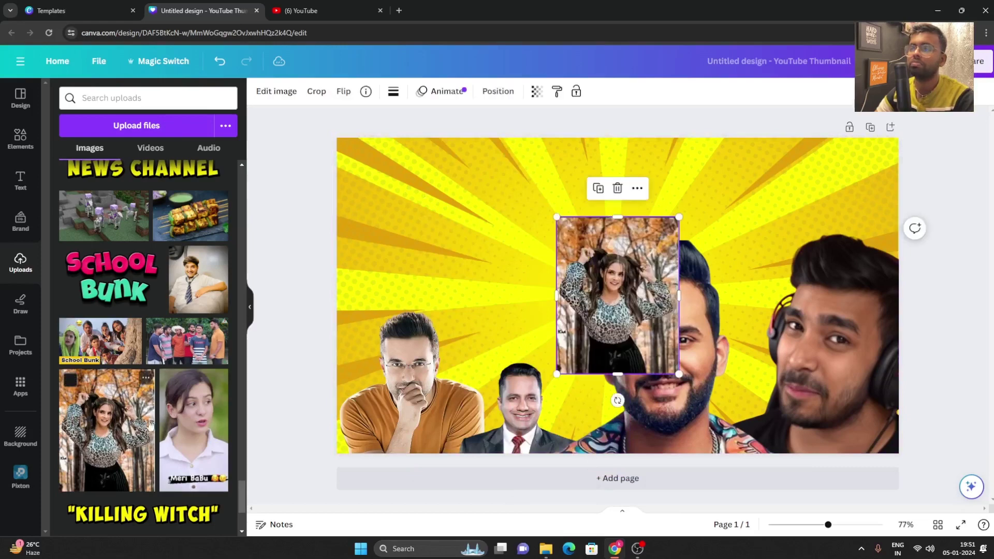
pyautogui.press('Delete')
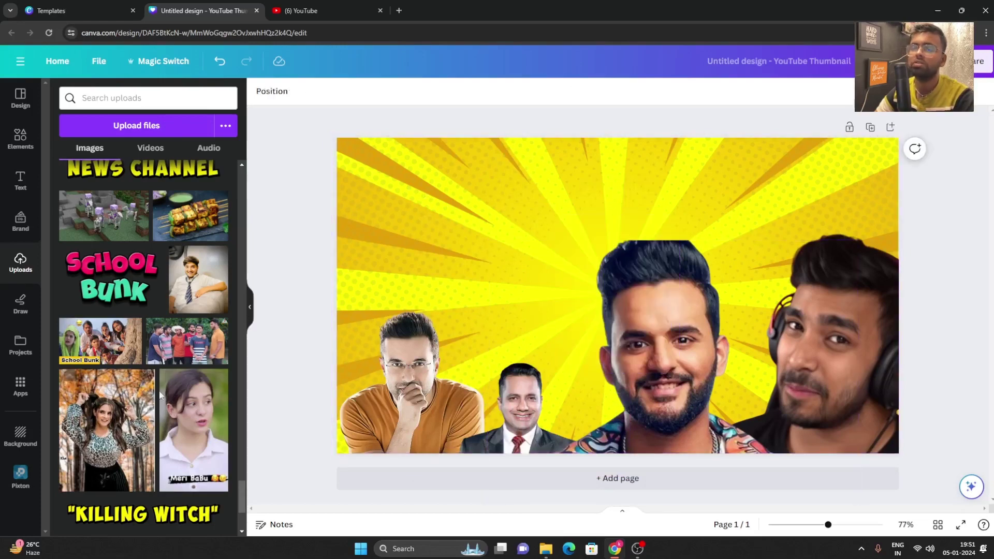
# - Place the uploaded photo of the man in white shirt and tie large over the page's left half and remove its background
pyautogui.click(209, 282)
pyautogui.moveTo(541, 314); pyautogui.dragTo(391, 326)
pyautogui.moveTo(561, 414); pyautogui.dragTo(710, 549)
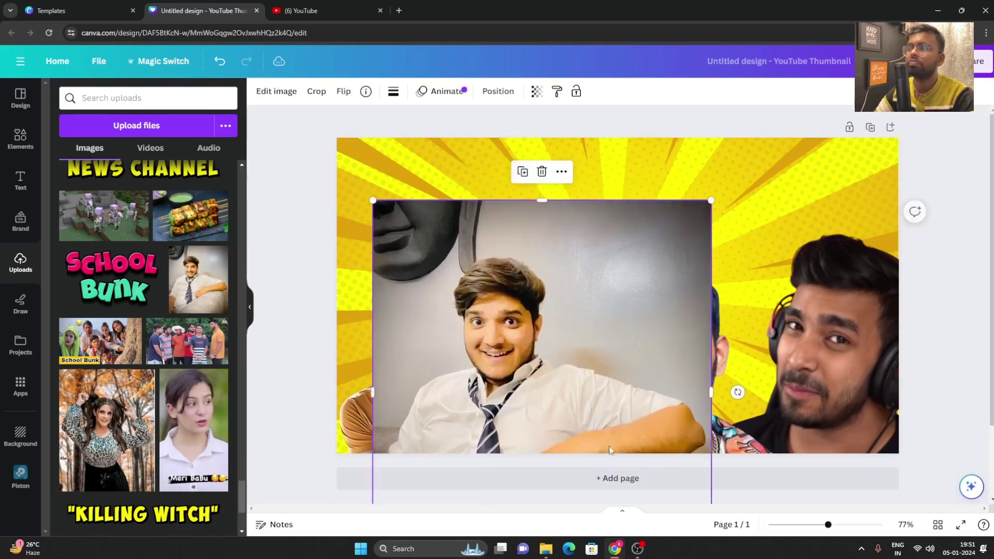
pyautogui.moveTo(541, 385); pyautogui.dragTo(494, 320)
pyautogui.click(258, 97)
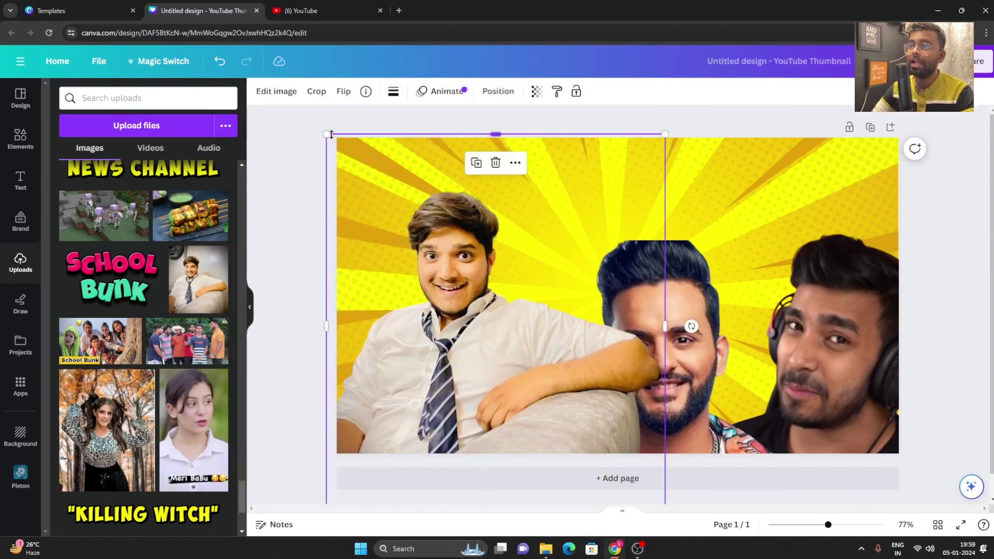
# - Resize the white-shirt cut-out to about 888 by 1,006 px and position it at the page's centre with the head near the top edge
pyautogui.moveTo(331, 134); pyautogui.dragTo(377, 189)
pyautogui.moveTo(491, 324); pyautogui.dragTo(541, 268)
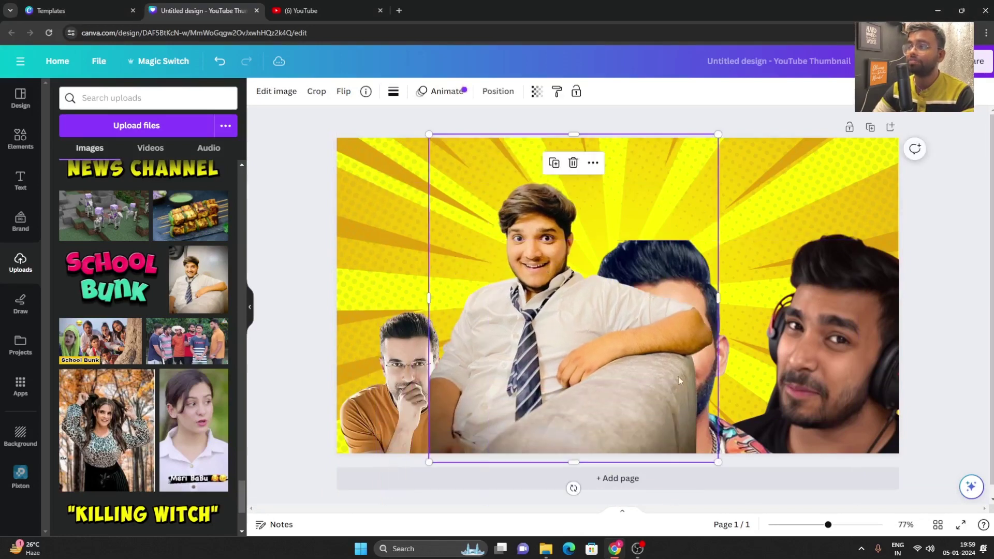
pyautogui.moveTo(750, 492); pyautogui.dragTo(829, 516)
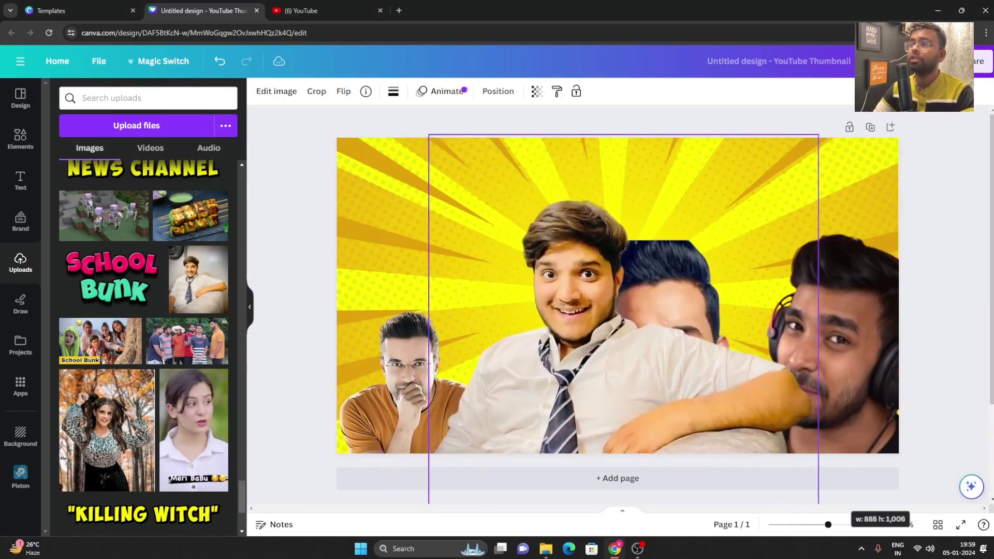
pyautogui.moveTo(673, 373); pyautogui.dragTo(666, 349)
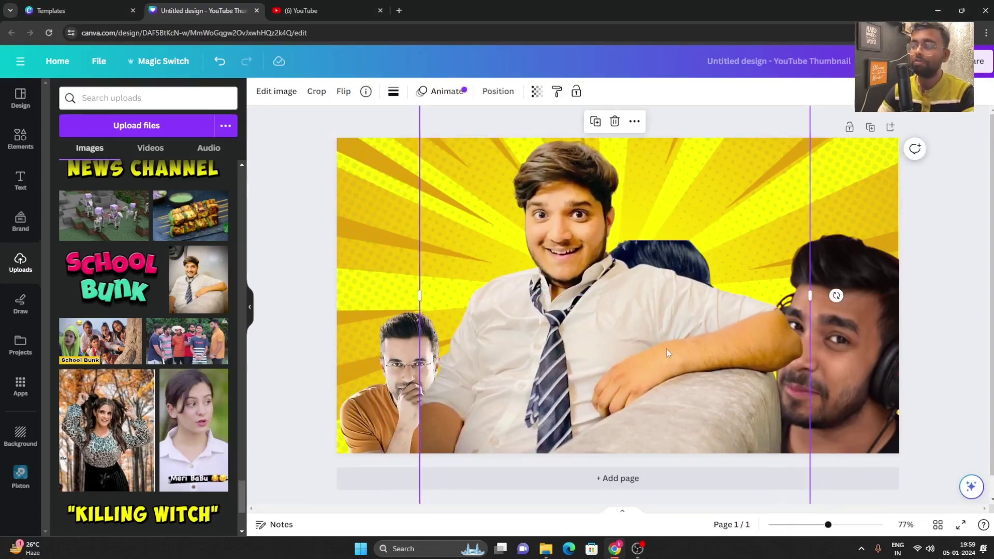
# - Move the white-shirt cut-out two layers back, behind the man in the patterned jacket and the man with headphones
pyautogui.rightClick(622, 355)
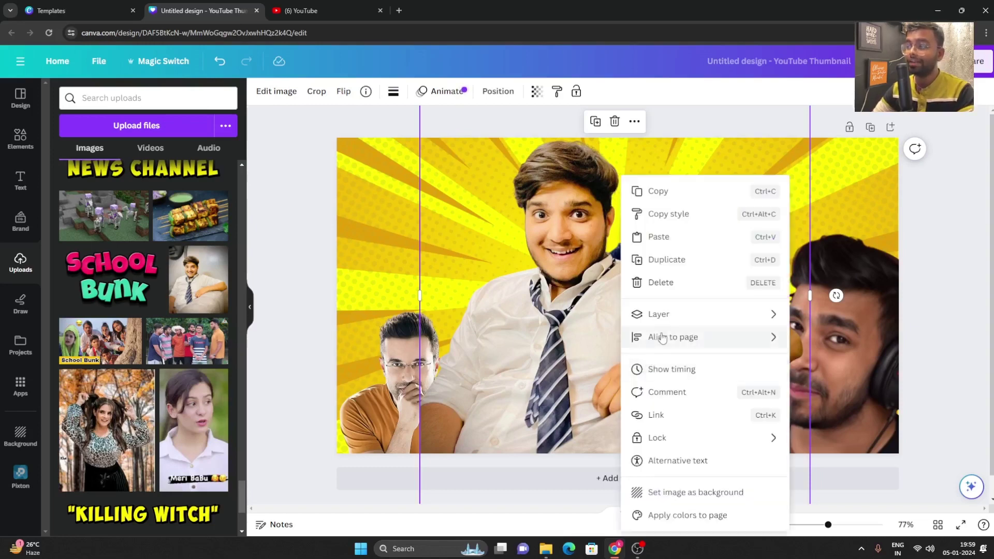
pyautogui.moveTo(670, 322)
pyautogui.click(831, 361)
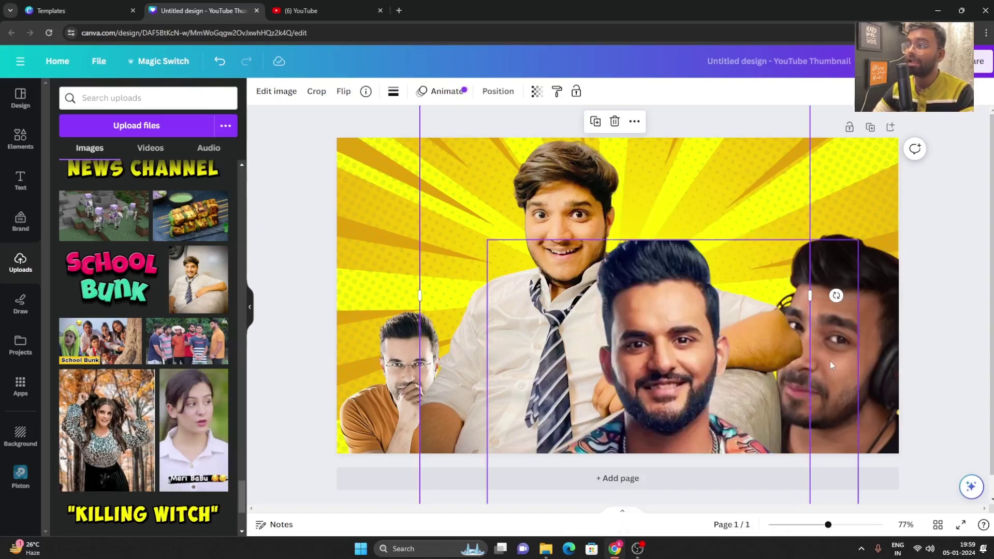
pyautogui.rightClick(464, 340)
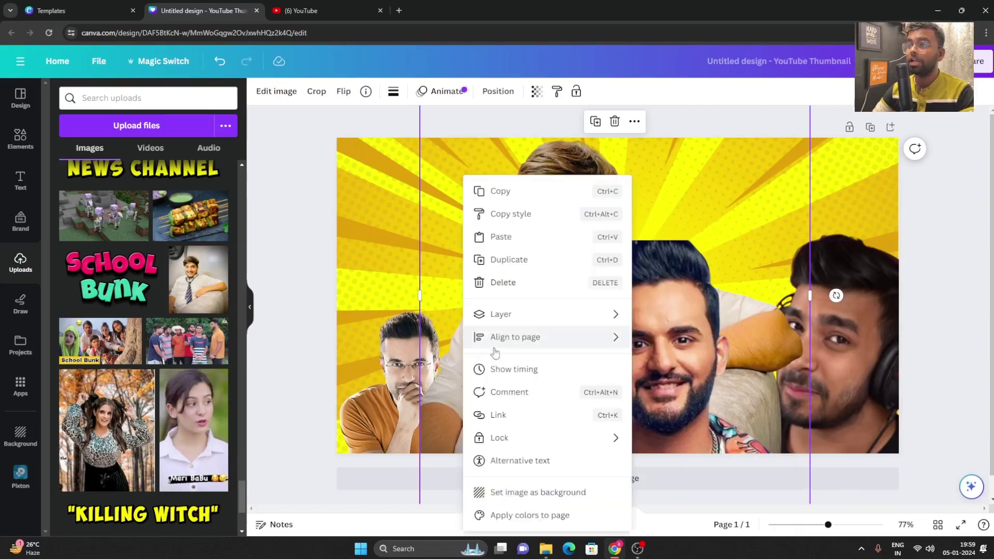
pyautogui.moveTo(568, 321)
pyautogui.click(738, 342)
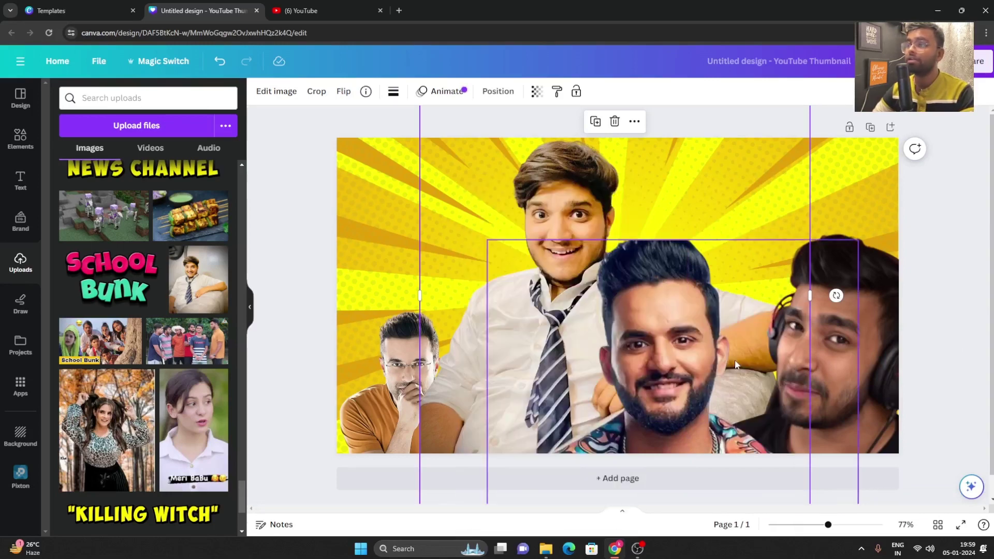
# - Shift the white-shirt cut-out right and shrink the man in the patterned jacket, placing him along the page's lower edge in front of its left side
pyautogui.moveTo(446, 335); pyautogui.dragTo(492, 345)
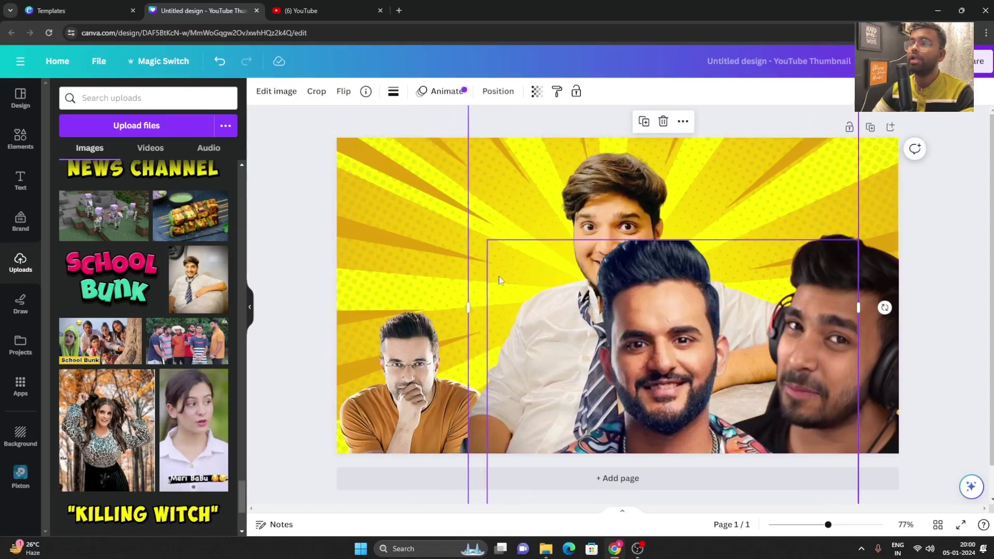
pyautogui.moveTo(680, 349); pyautogui.dragTo(689, 364)
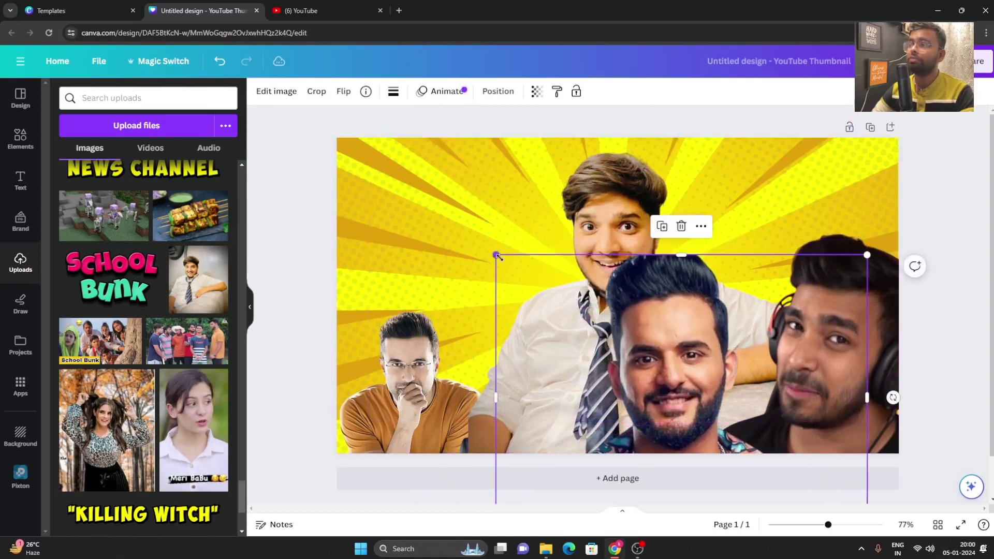
pyautogui.moveTo(496, 255); pyautogui.dragTo(600, 336)
pyautogui.moveTo(731, 422); pyautogui.dragTo(567, 399)
pyautogui.click(928, 244)
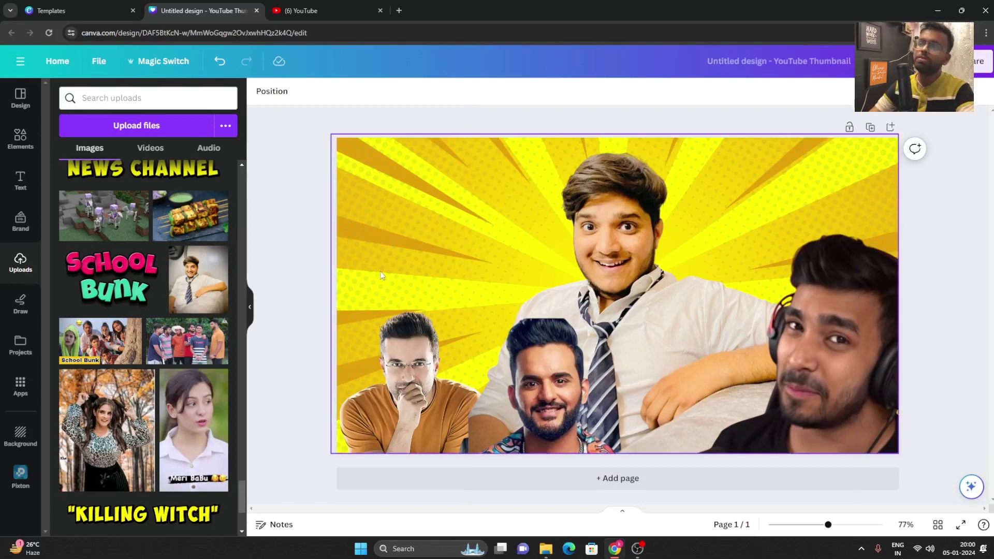
# - Enlarge the cut-out of the man with glasses in the page's lower-left corner and tilt it slightly counter-clockwise
pyautogui.click(395, 344)
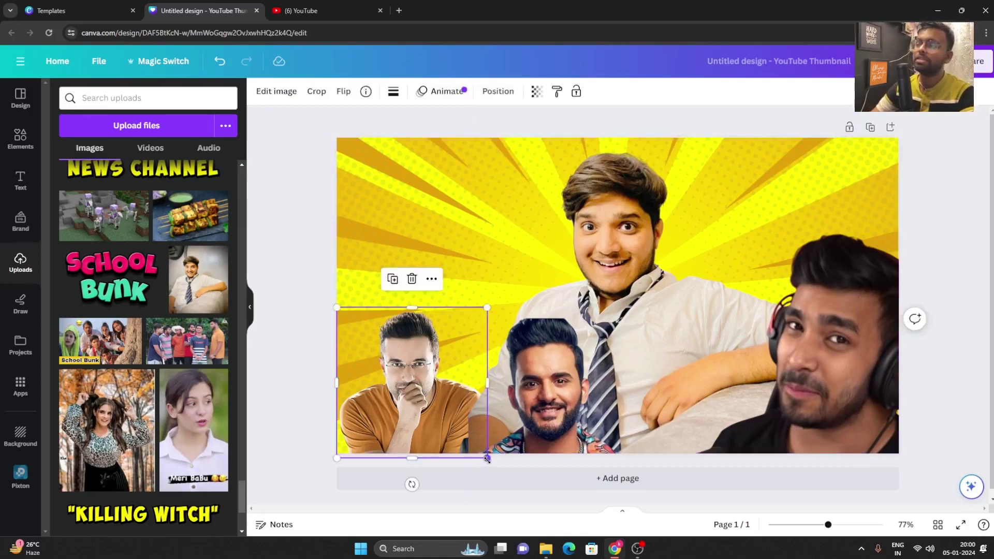
pyautogui.moveTo(486, 458); pyautogui.dragTo(521, 491)
pyautogui.moveTo(421, 390); pyautogui.dragTo(411, 357)
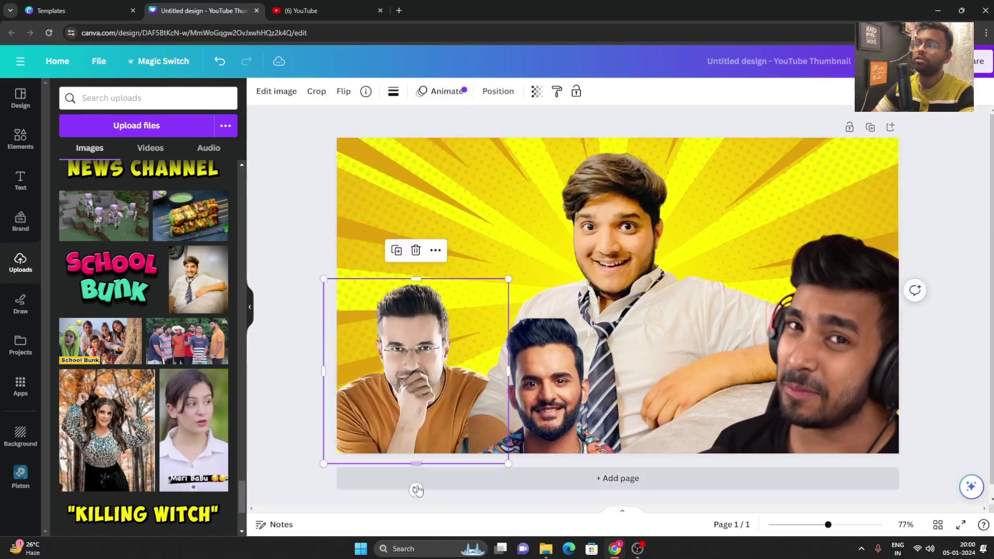
pyautogui.moveTo(417, 490); pyautogui.dragTo(424, 490)
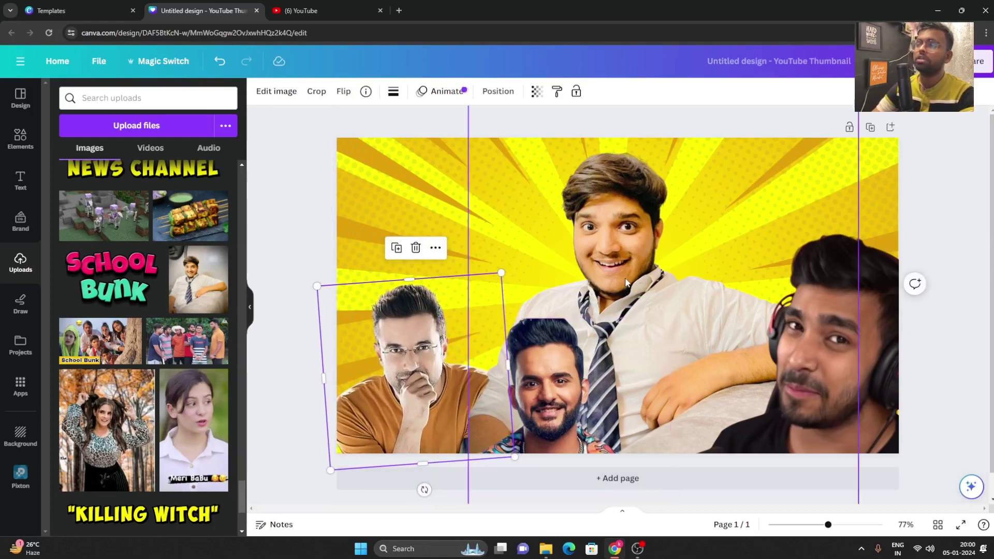
# - Give the cut-out of the man with glasses a bottom-right drop shadow with angle 2 and a higher transparency value
pyautogui.click(278, 101)
pyautogui.click(144, 344)
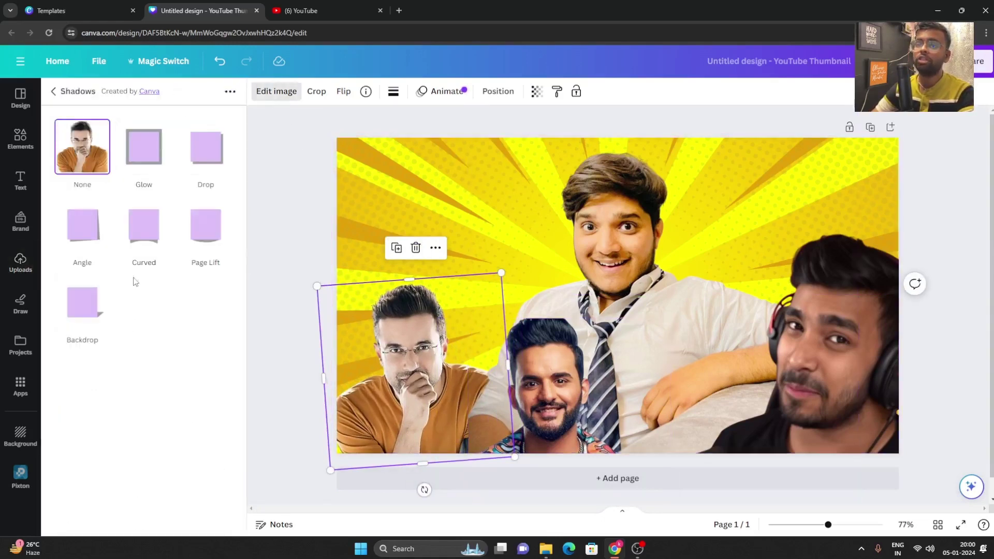
pyautogui.click(185, 153)
pyautogui.click(185, 153)
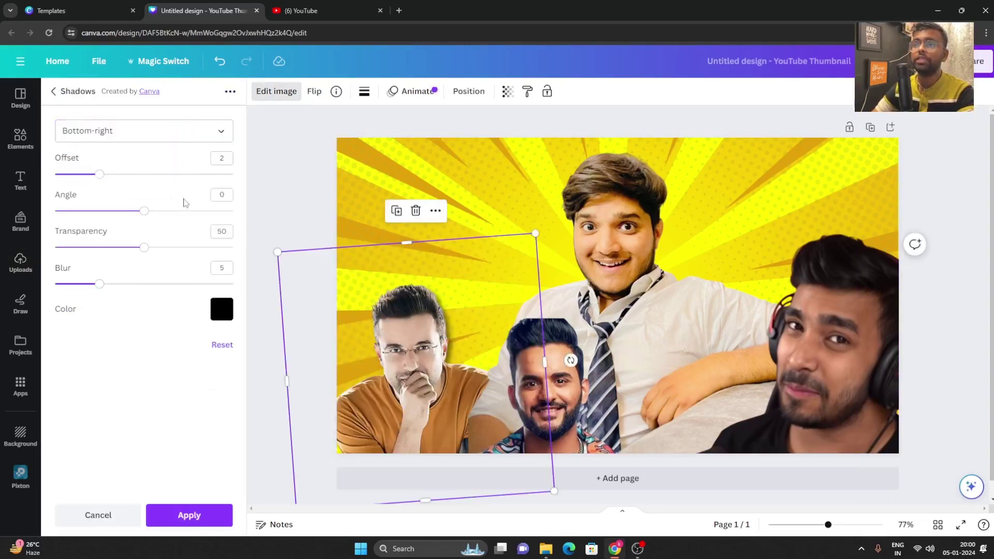
pyautogui.click(180, 210)
pyautogui.click(166, 248)
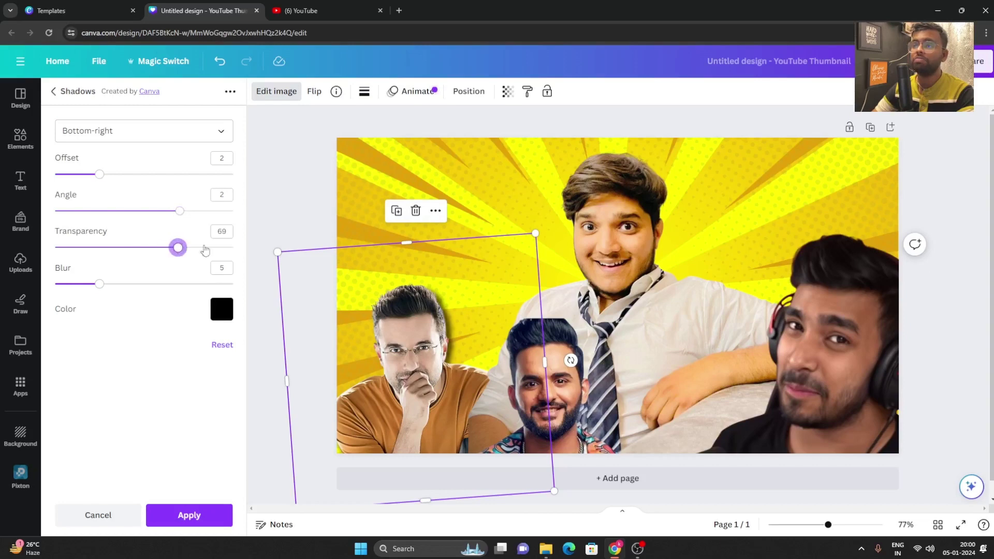
# - Give the white-shirt cut-out a bottom-right drop shadow with angle 2 and transparency 95
pyautogui.click(777, 171)
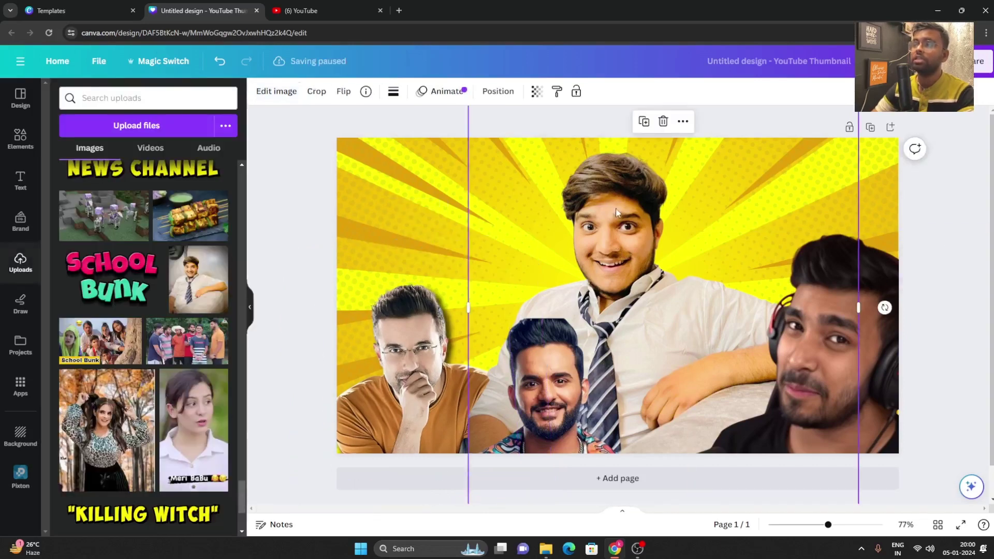
pyautogui.click(257, 93)
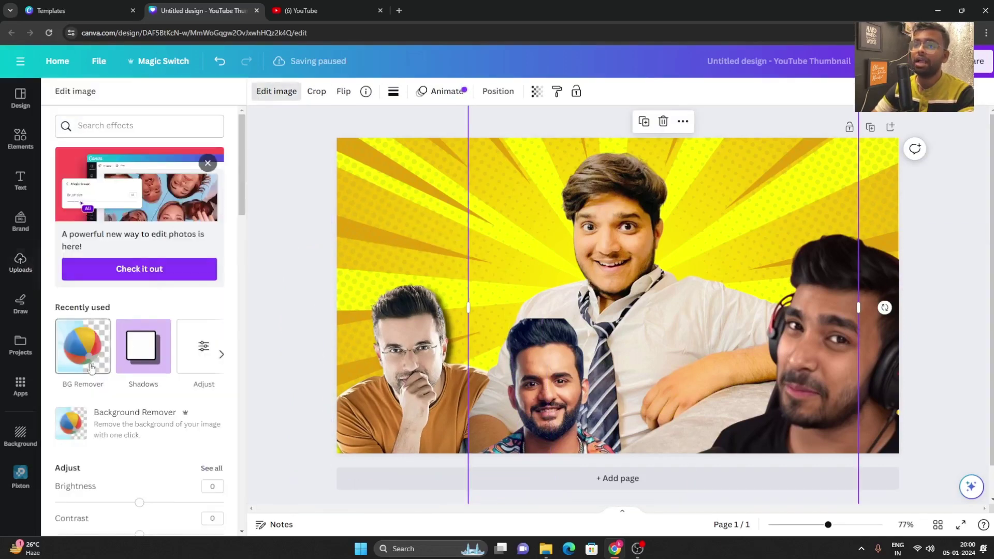
pyautogui.click(143, 346)
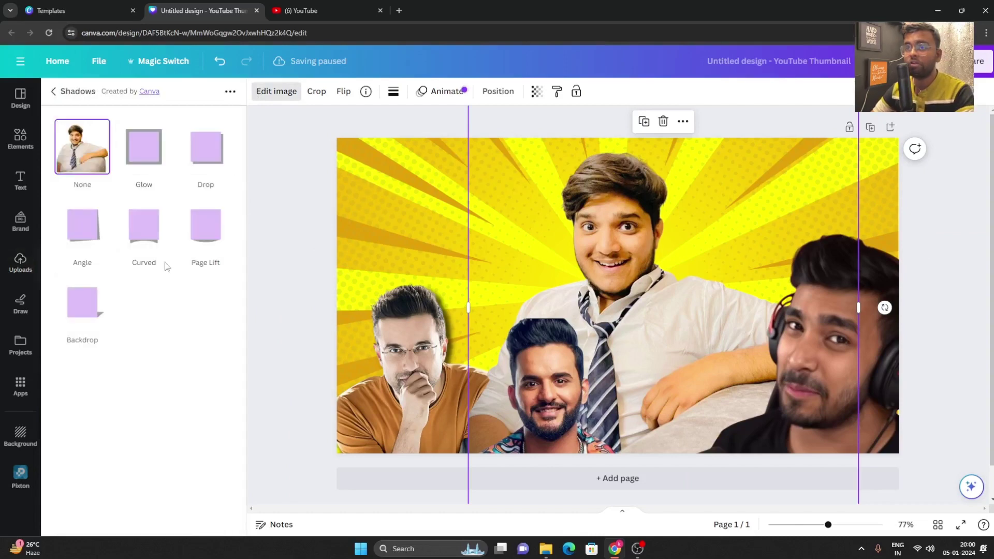
pyautogui.click(212, 145)
pyautogui.click(210, 145)
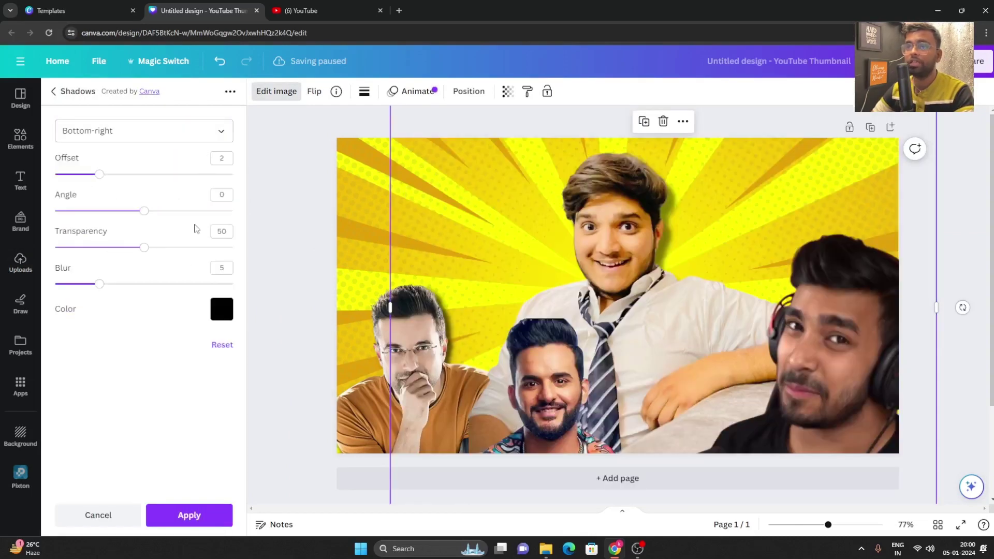
pyautogui.click(179, 210)
pyautogui.moveTo(144, 247); pyautogui.dragTo(223, 247)
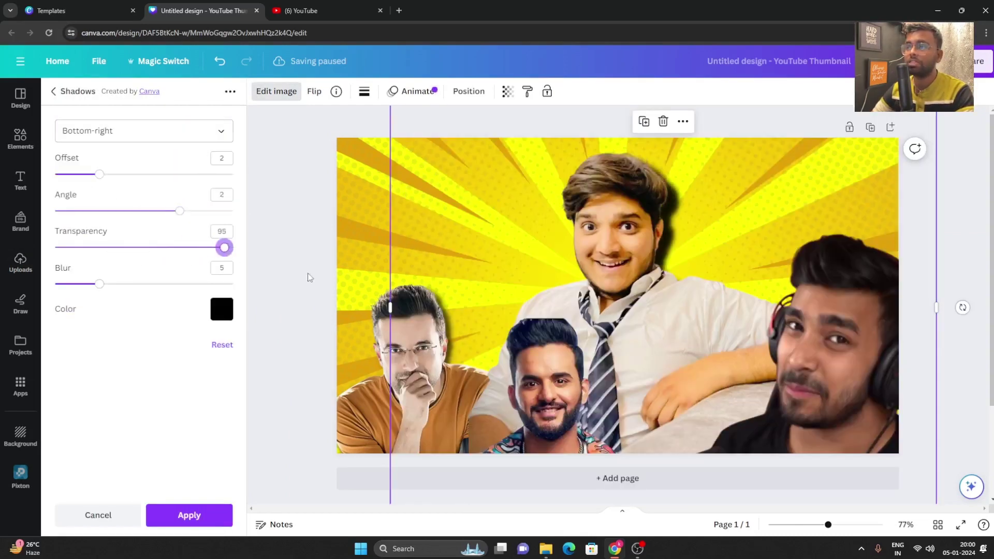
pyautogui.click(874, 240)
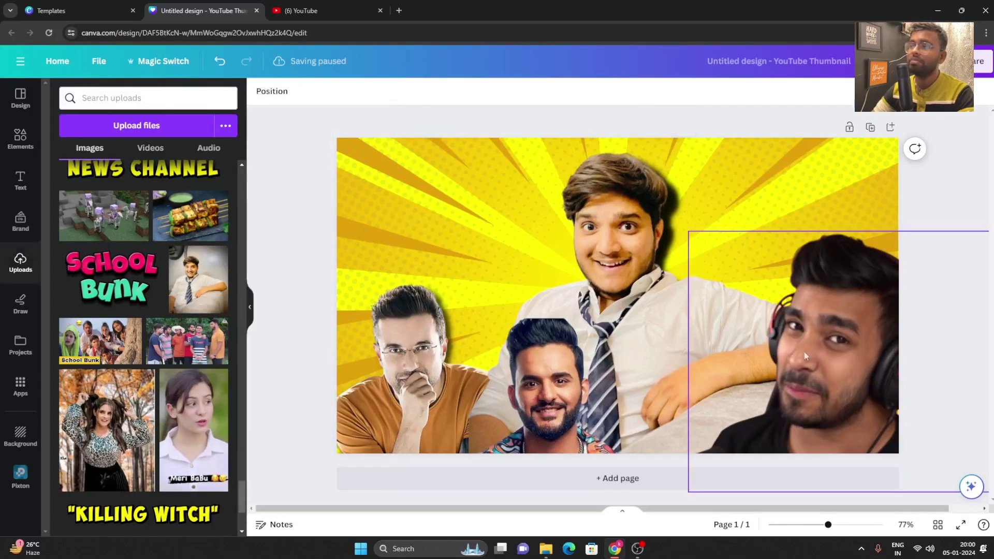
pyautogui.click(568, 381)
pyautogui.click(936, 175)
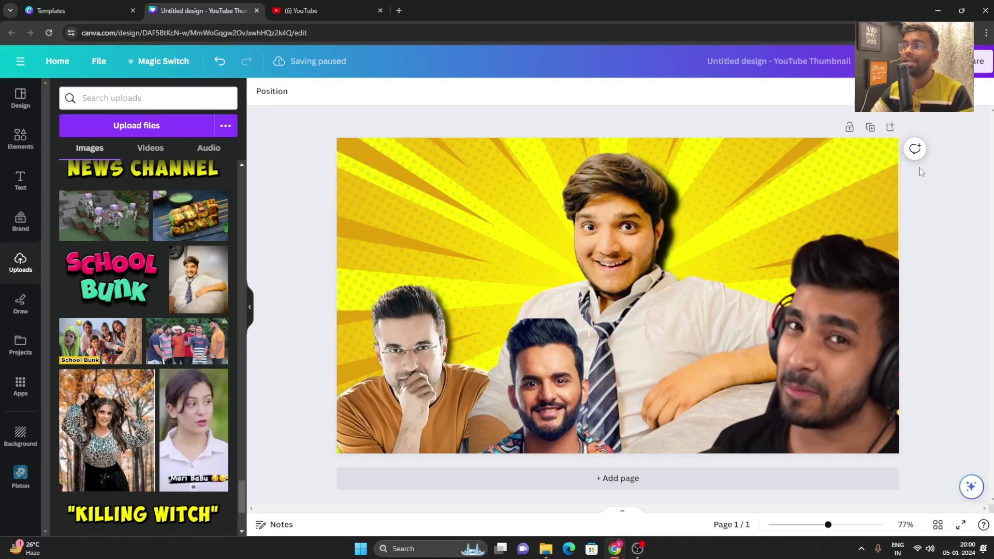
# - Search the elements for "comic elemts" and limit the results to graphics
pyautogui.click(10, 151)
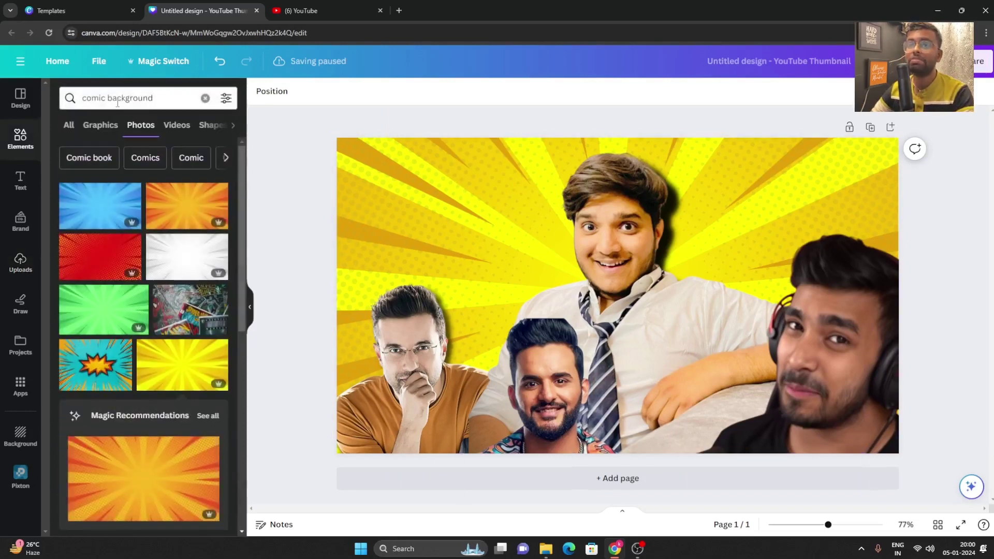
pyautogui.click(146, 98)
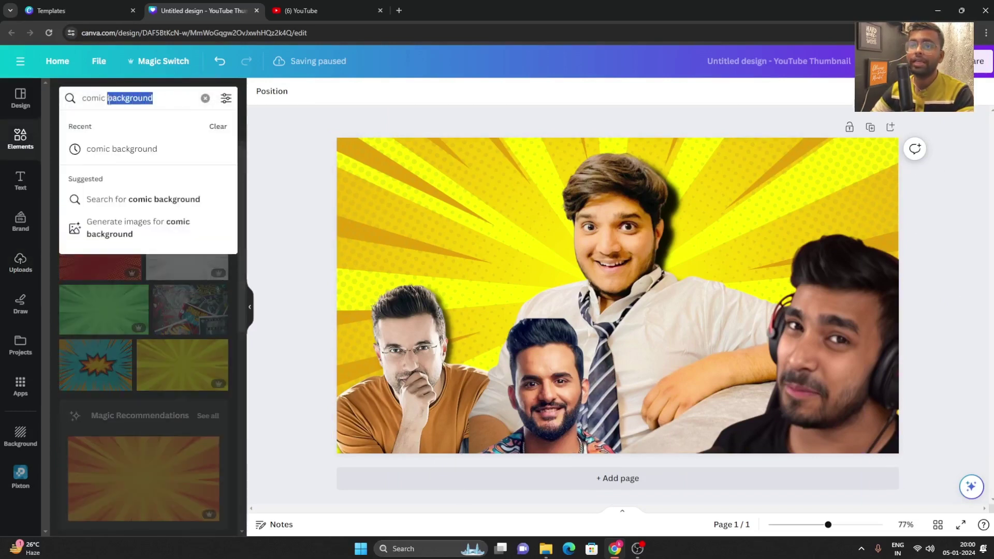
pyautogui.press('BackSpace')
pyautogui.write('elemts')
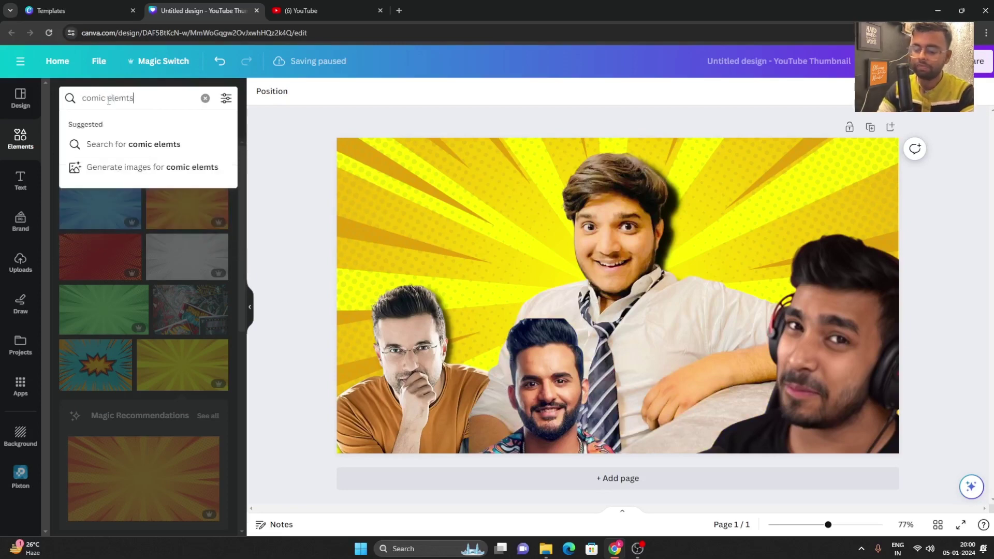
pyautogui.press('Return')
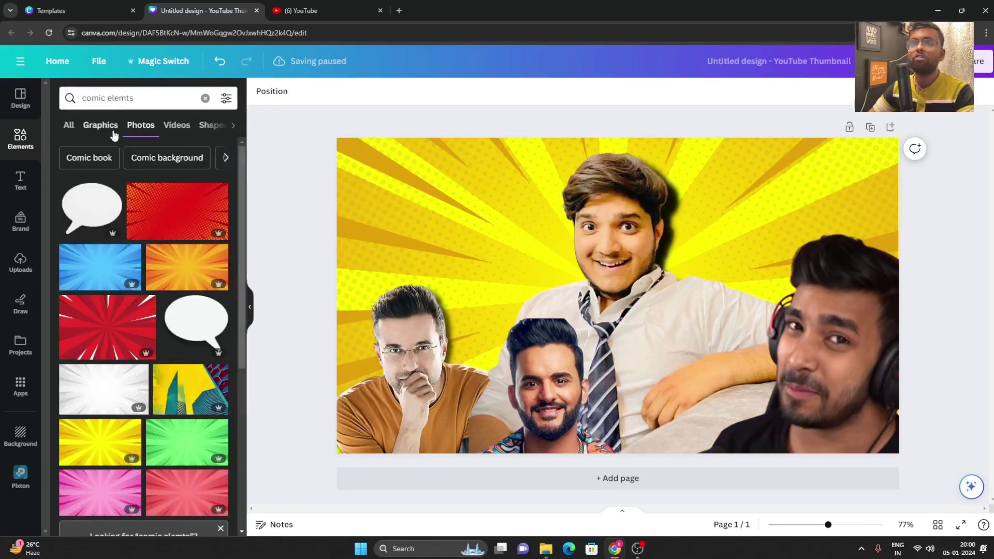
pyautogui.click(113, 132)
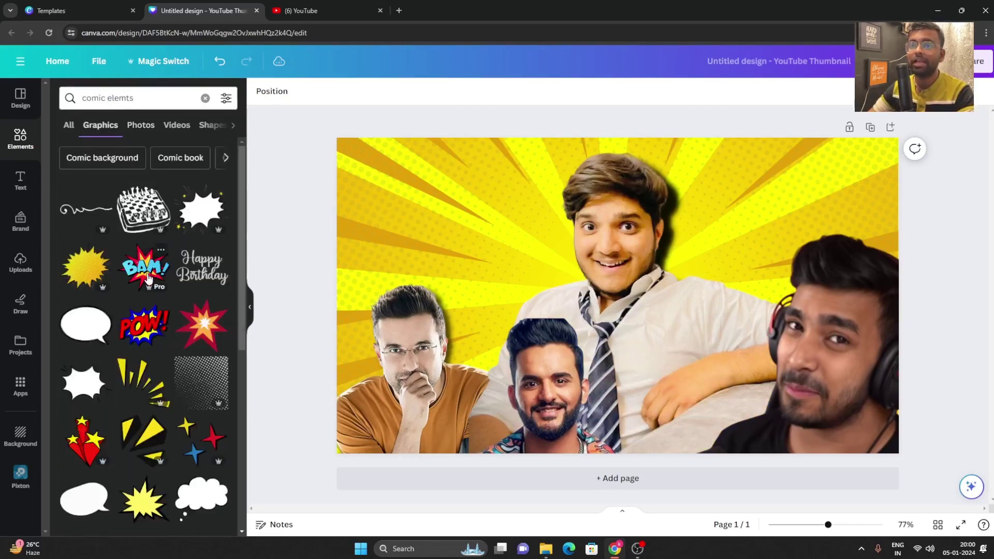
# - Add the yellow, red and blue sparkle graphic and place it small beside the head of the man with glasses
pyautogui.scroll(-2, 148, 281)
pyautogui.scroll(-2, 147, 282)
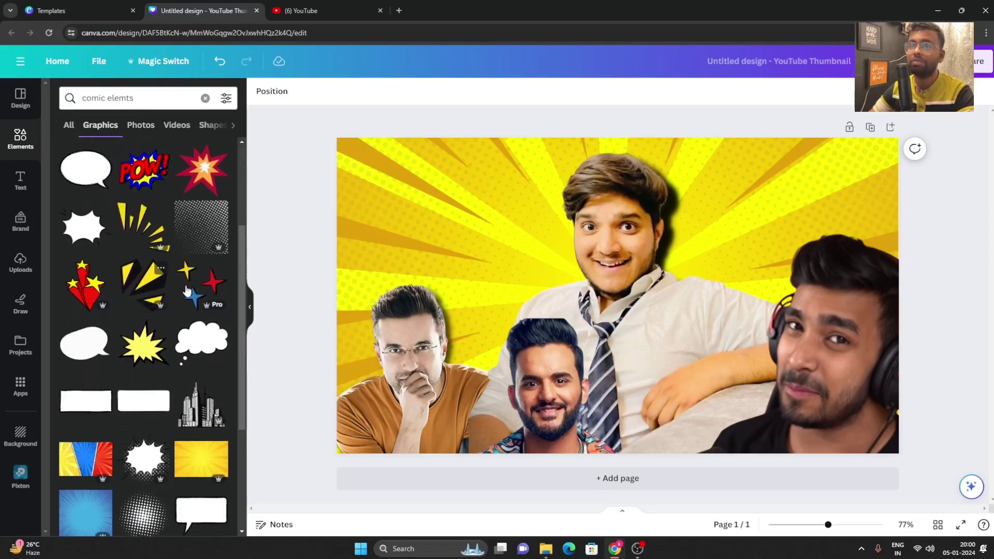
pyautogui.click(198, 288)
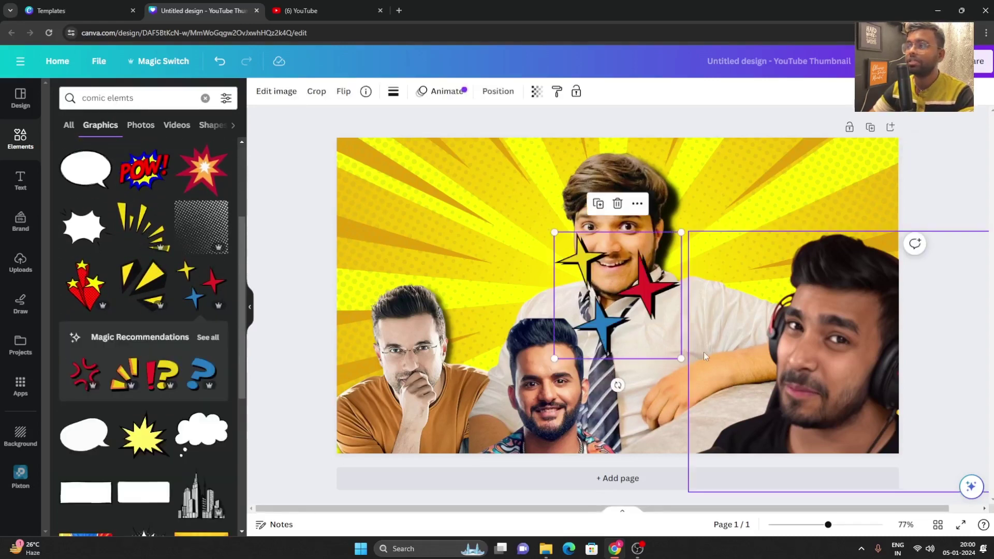
pyautogui.moveTo(678, 359); pyautogui.dragTo(626, 305)
pyautogui.moveTo(593, 247); pyautogui.dragTo(485, 275)
pyautogui.moveTo(518, 331); pyautogui.dragTo(488, 344)
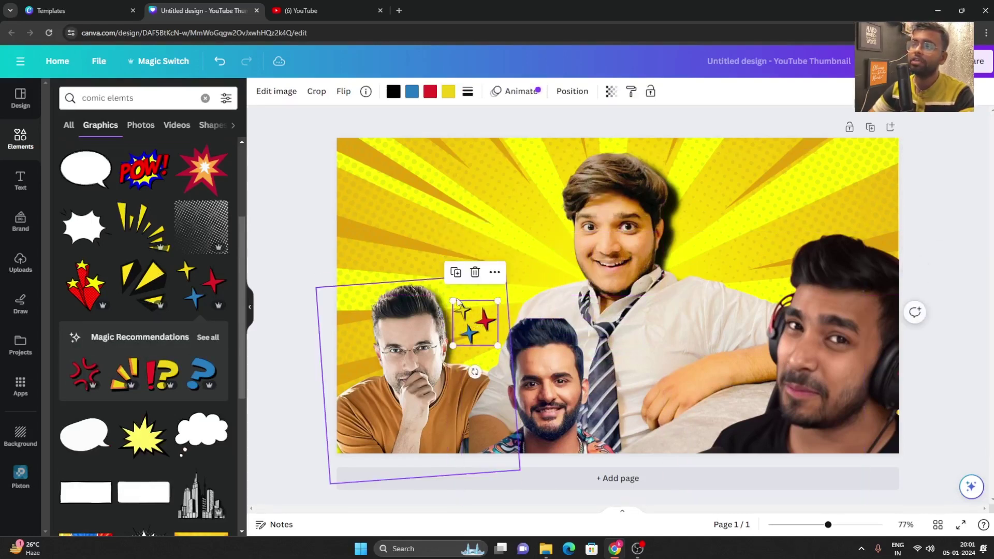
pyautogui.moveTo(448, 293); pyautogui.dragTo(433, 279)
pyautogui.moveTo(469, 316); pyautogui.dragTo(479, 318)
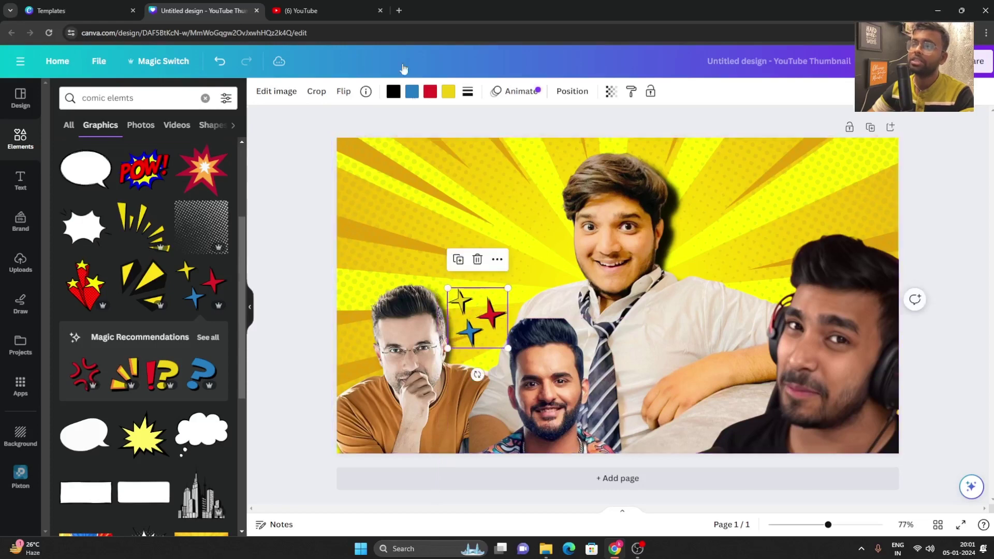
pyautogui.click(414, 93)
pyautogui.click(429, 96)
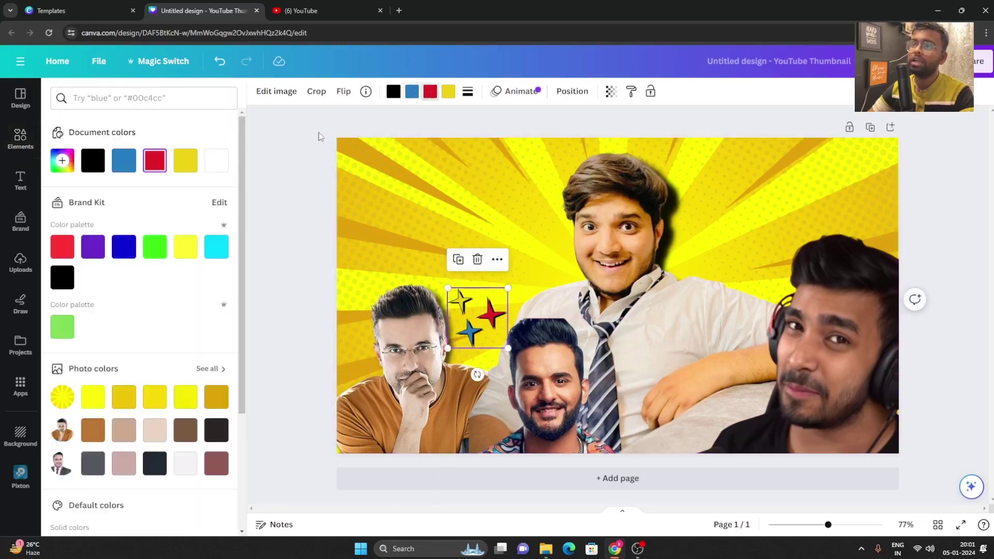
pyautogui.press('Escape')
# - Add the recommended red exclamation and yellow question mark graphic small above the white-shirt man's shoulder, beside the man with headphones, tilted slightly counter-clockwise
pyautogui.scroll(-1, 197, 279)
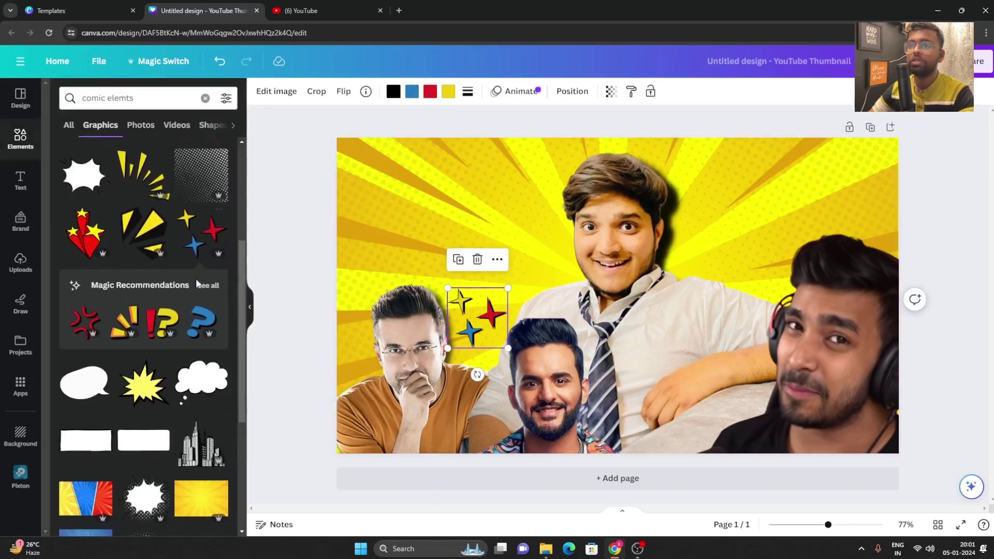
pyautogui.click(209, 286)
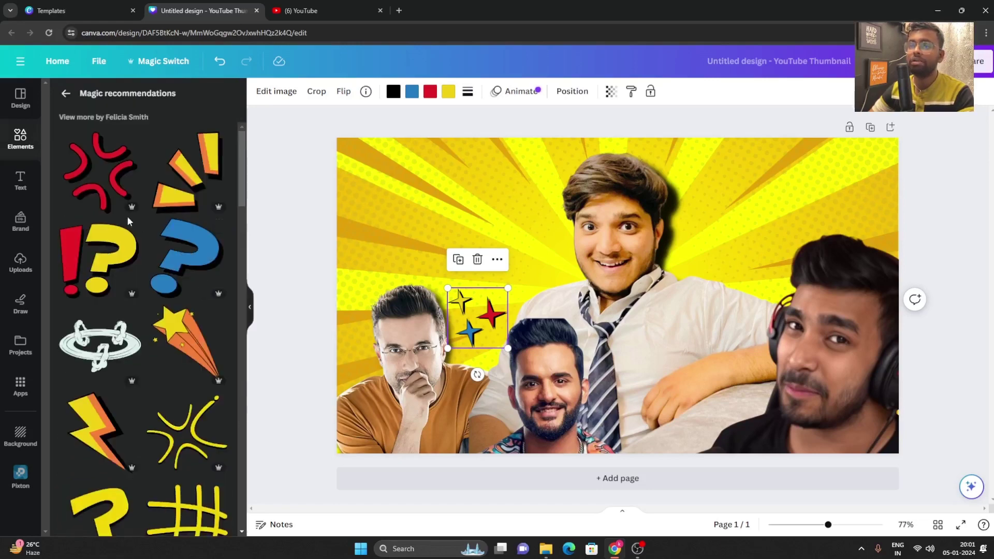
pyautogui.click(81, 268)
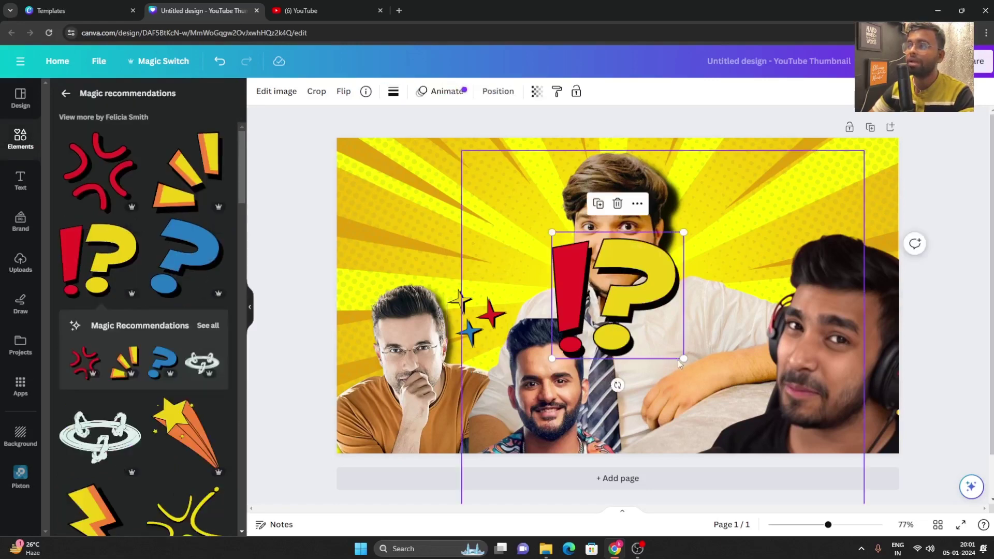
pyautogui.moveTo(682, 358); pyautogui.dragTo(723, 221)
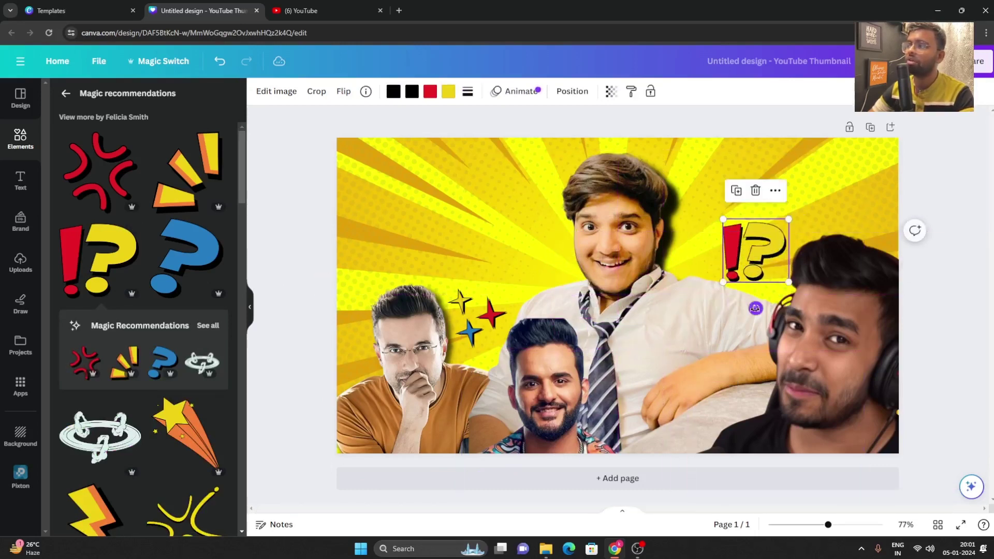
pyautogui.moveTo(755, 307); pyautogui.dragTo(763, 310)
# - Add the white dizzy-ring graphic, shrink it, and place it tilted counter-clockwise over the head of the man with glasses
pyautogui.scroll(-3, 186, 386)
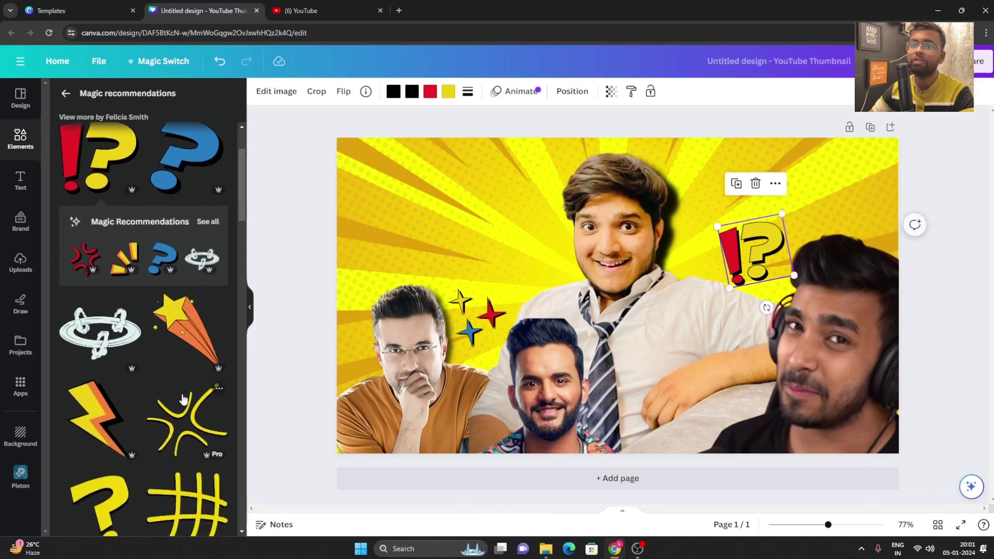
pyautogui.click(82, 270)
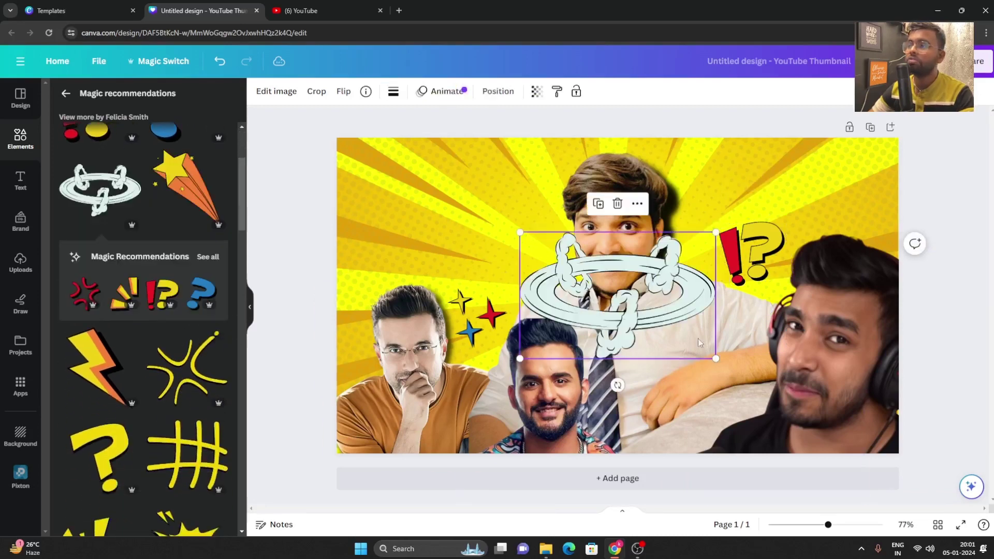
pyautogui.moveTo(715, 357); pyautogui.dragTo(644, 313)
pyautogui.moveTo(602, 277); pyautogui.dragTo(428, 277)
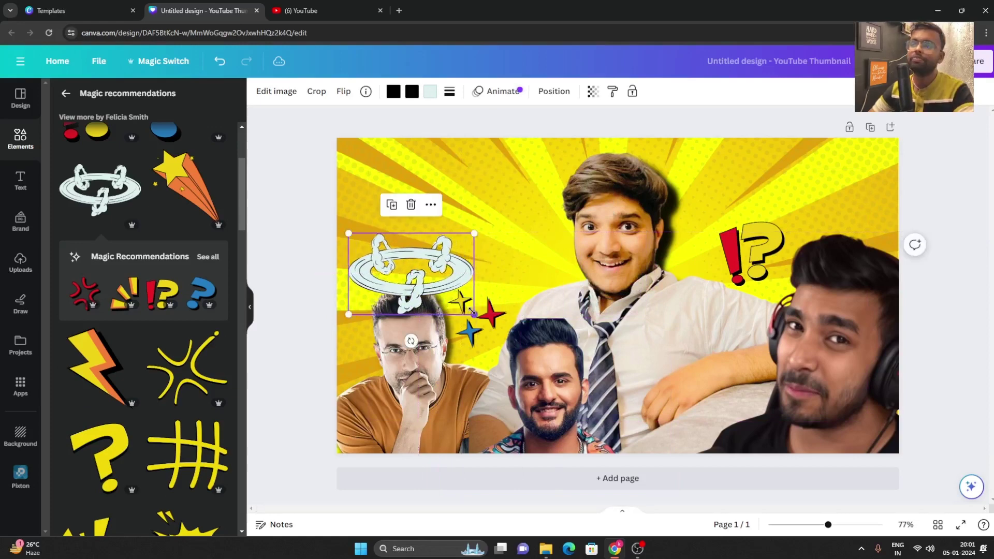
pyautogui.moveTo(473, 312); pyautogui.dragTo(445, 296)
pyautogui.moveTo(399, 269); pyautogui.dragTo(401, 286)
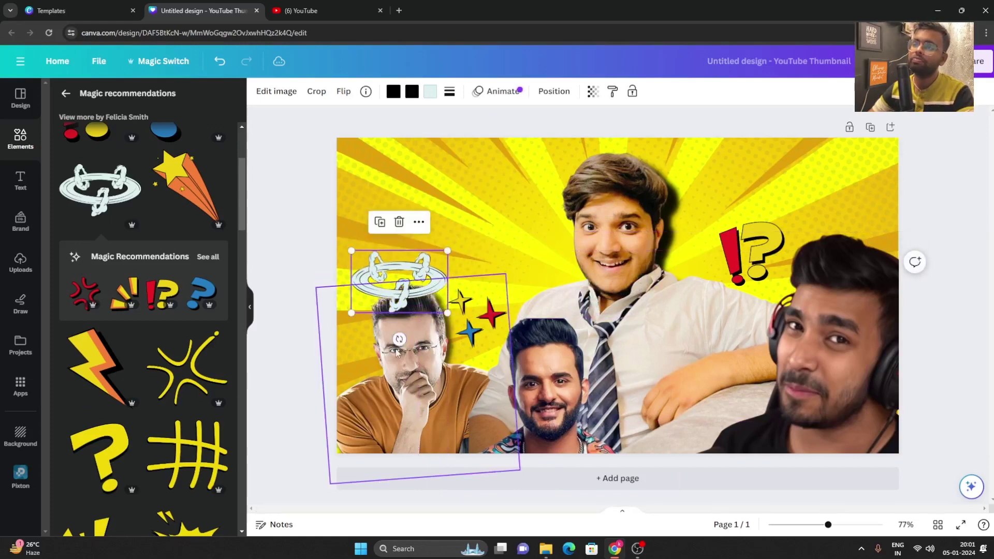
pyautogui.moveTo(399, 339); pyautogui.dragTo(411, 338)
# - Set the dizzy-ring graphic's transparency to 46
pyautogui.click(593, 91)
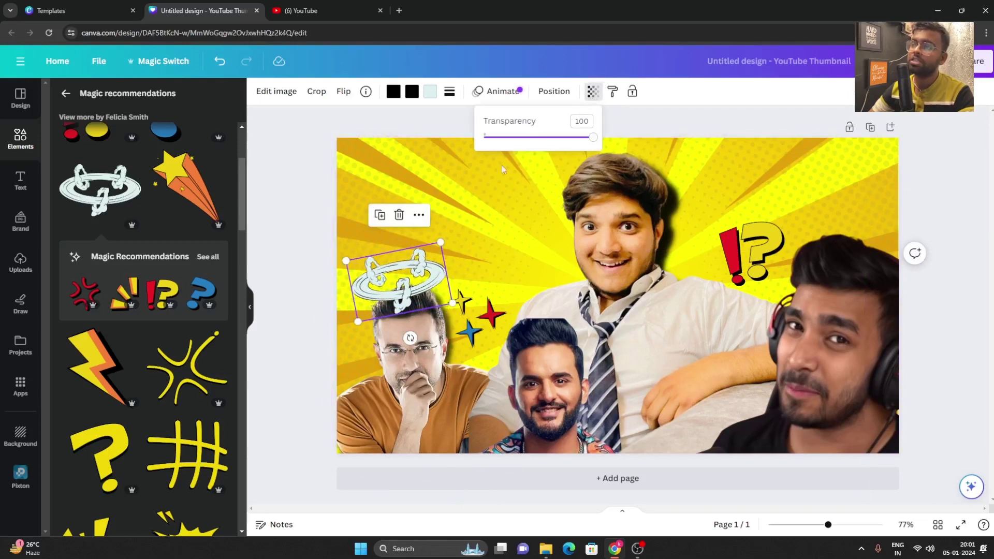
pyautogui.moveTo(517, 137); pyautogui.dragTo(534, 138)
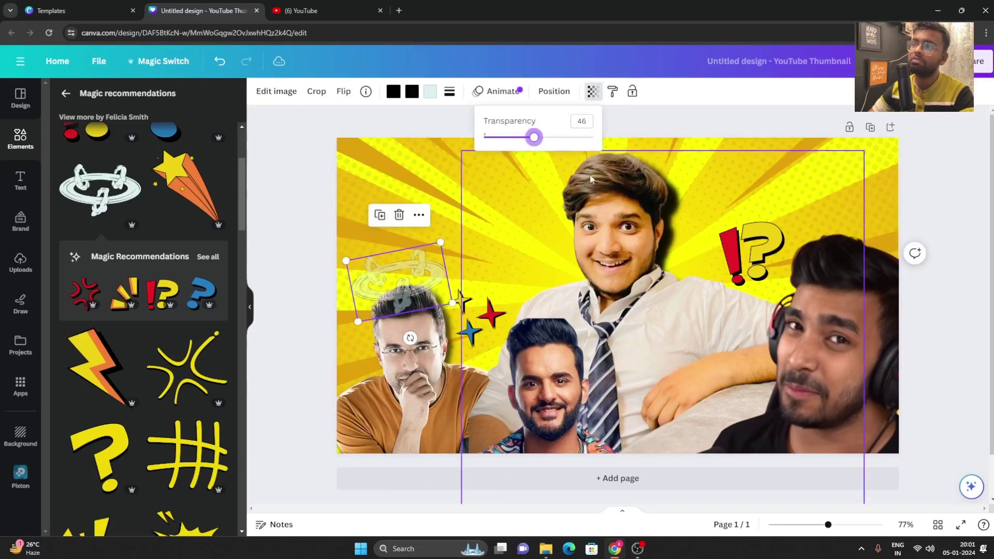
pyautogui.click(958, 176)
pyautogui.click(959, 174)
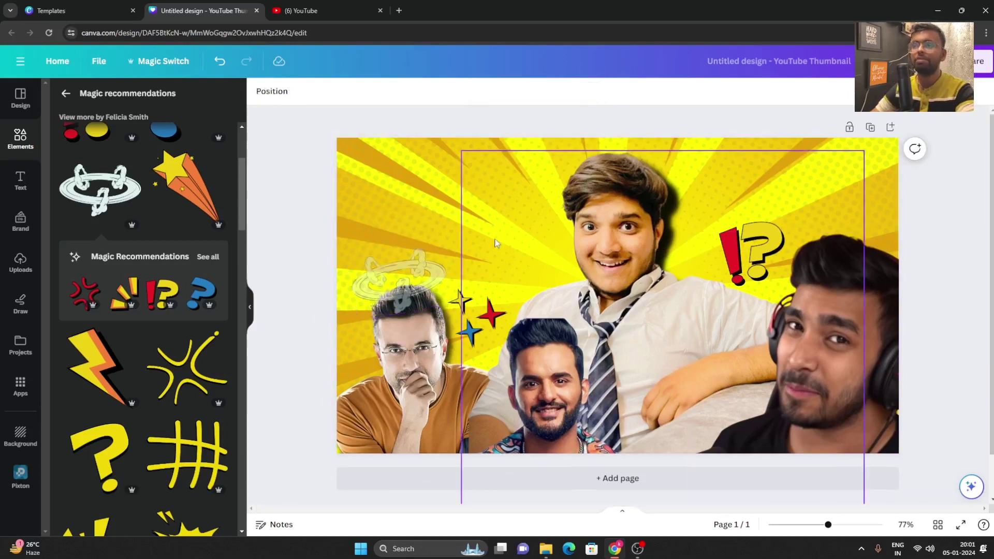
# - Add the yellow anger-lines graphic and place it small over the hair of the man with headphones
pyautogui.scroll(-2, 114, 329)
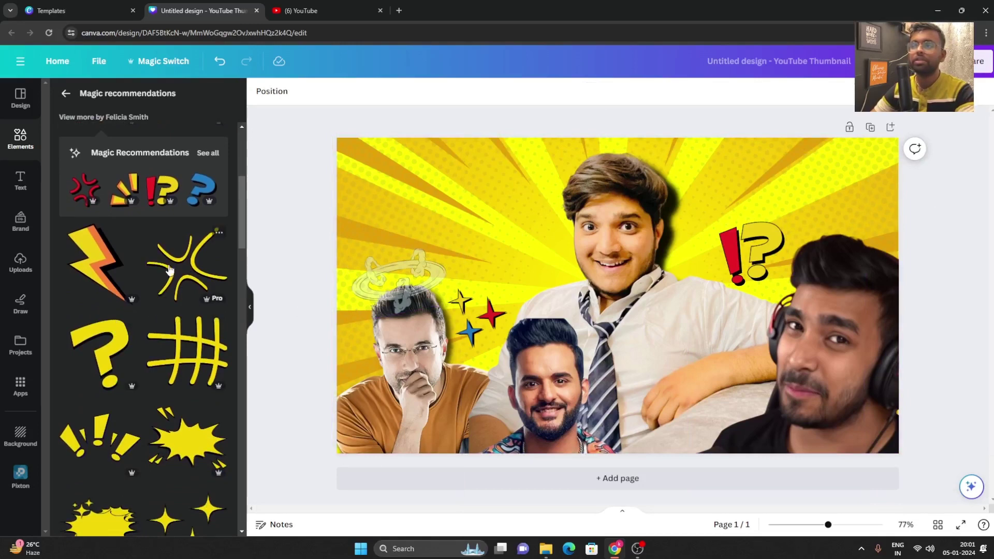
pyautogui.click(169, 269)
pyautogui.moveTo(683, 356); pyautogui.dragTo(626, 303)
pyautogui.moveTo(600, 269); pyautogui.dragTo(876, 295)
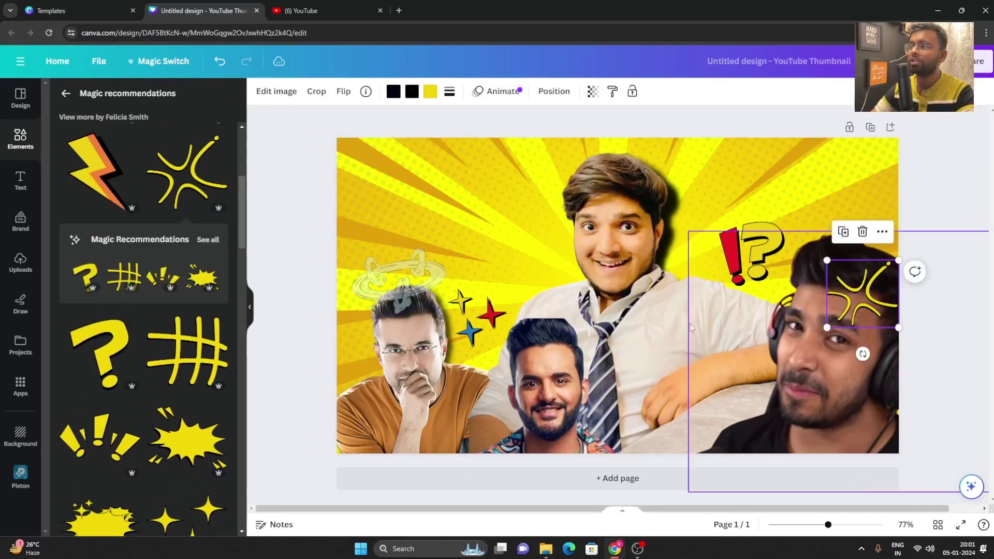
# - Add the yellow comet graphic, enlarge it in the upper-left corner of the thumbnail, and make it strongly transparent
pyautogui.scroll(-2, 139, 399)
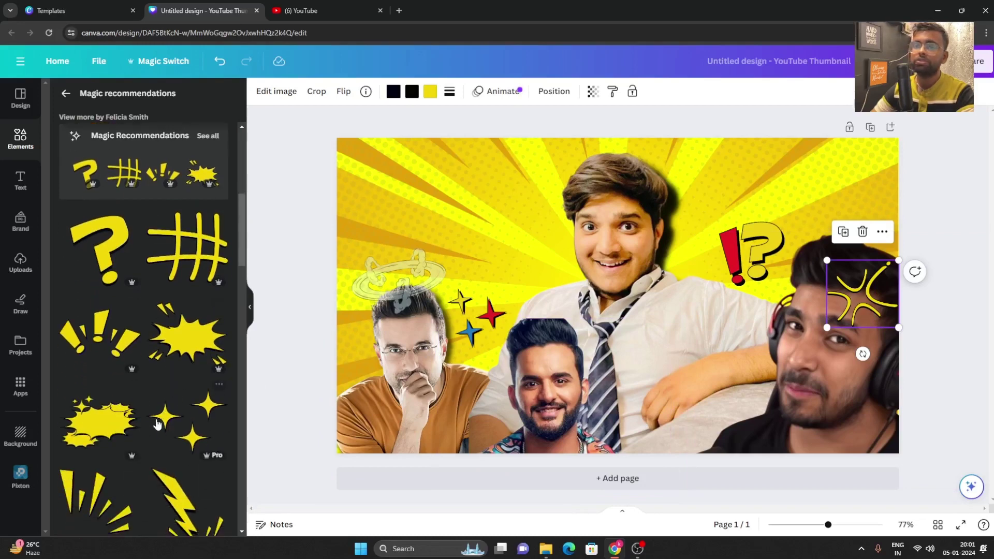
pyautogui.scroll(-4, 158, 425)
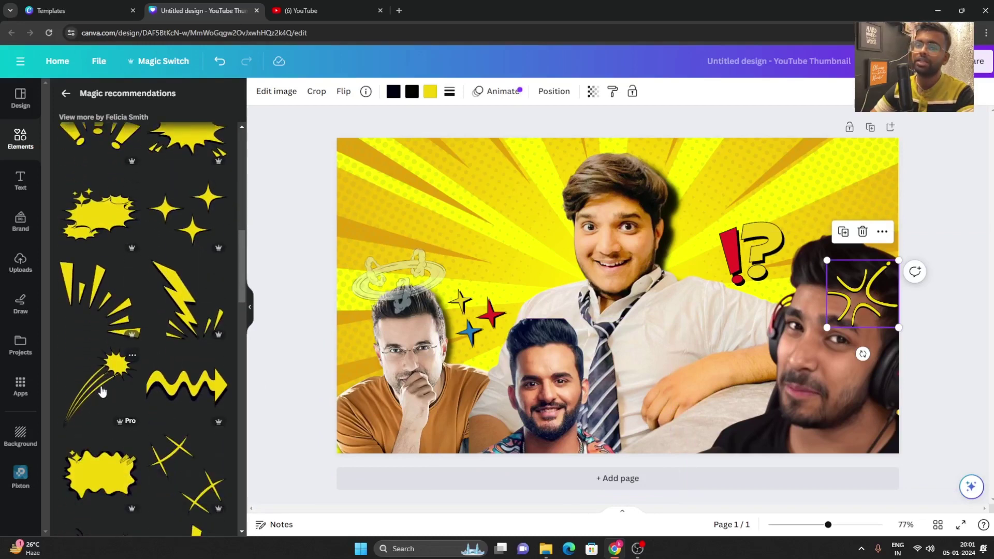
pyautogui.click(102, 392)
pyautogui.moveTo(511, 264); pyautogui.dragTo(339, 238)
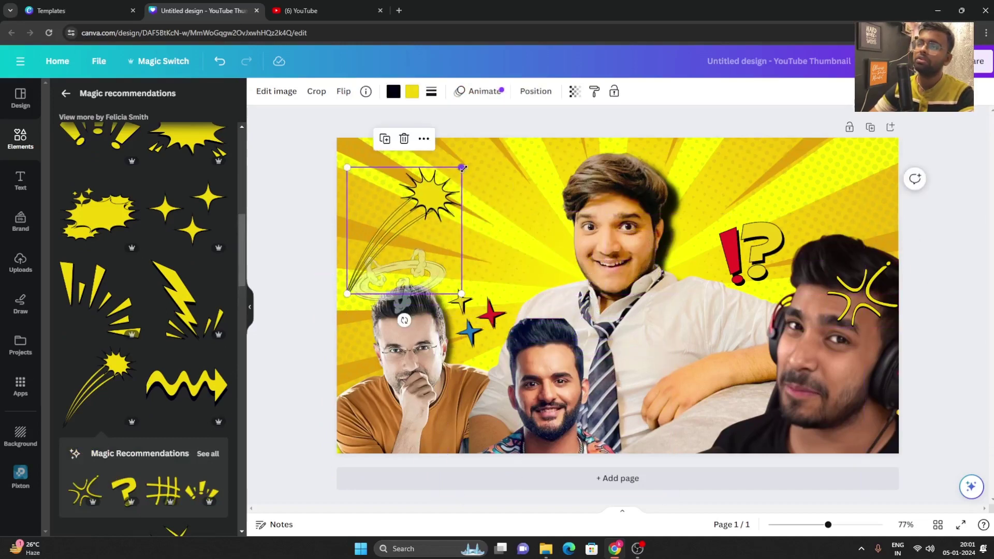
pyautogui.moveTo(462, 168); pyautogui.dragTo(546, 126)
pyautogui.moveTo(443, 258); pyautogui.dragTo(412, 317)
pyautogui.click(575, 93)
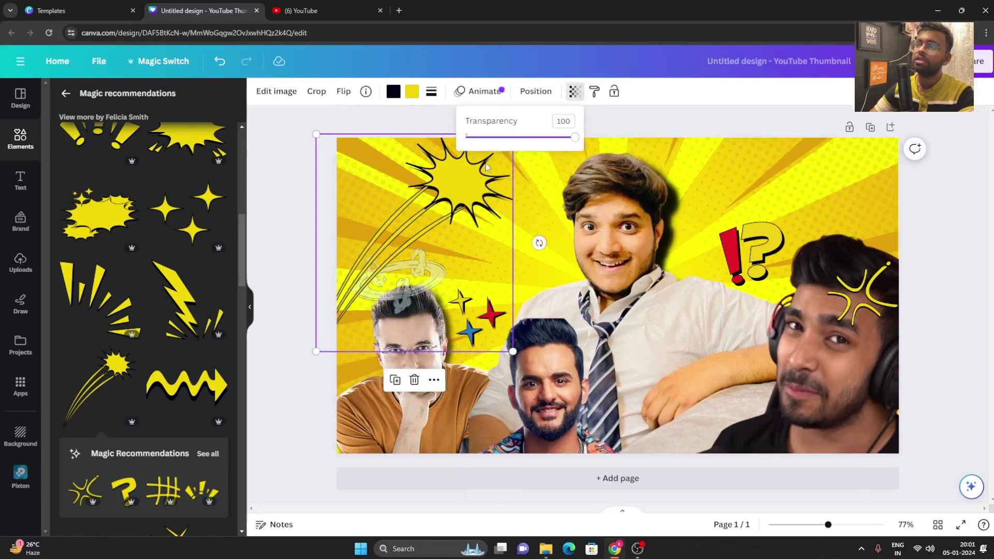
pyautogui.click(508, 137)
# - Delete the dizzy-ring graphic under the faint comet, keeping the comet in the thumbnail's upper-left corner
pyautogui.moveTo(431, 264); pyautogui.dragTo(581, 230)
pyautogui.click(418, 269)
pyautogui.press('Delete')
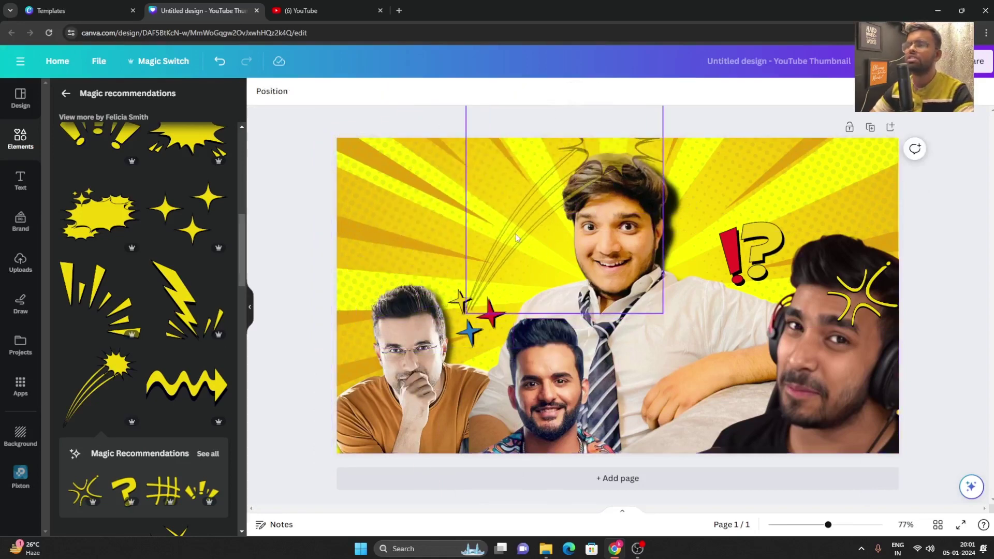
pyautogui.moveTo(515, 234); pyautogui.dragTo(361, 274)
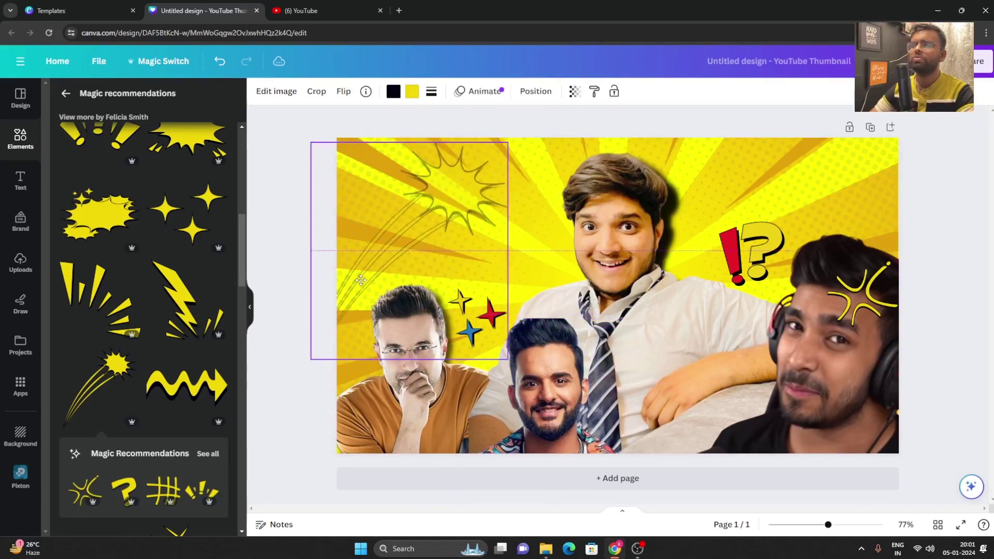
pyautogui.click(936, 202)
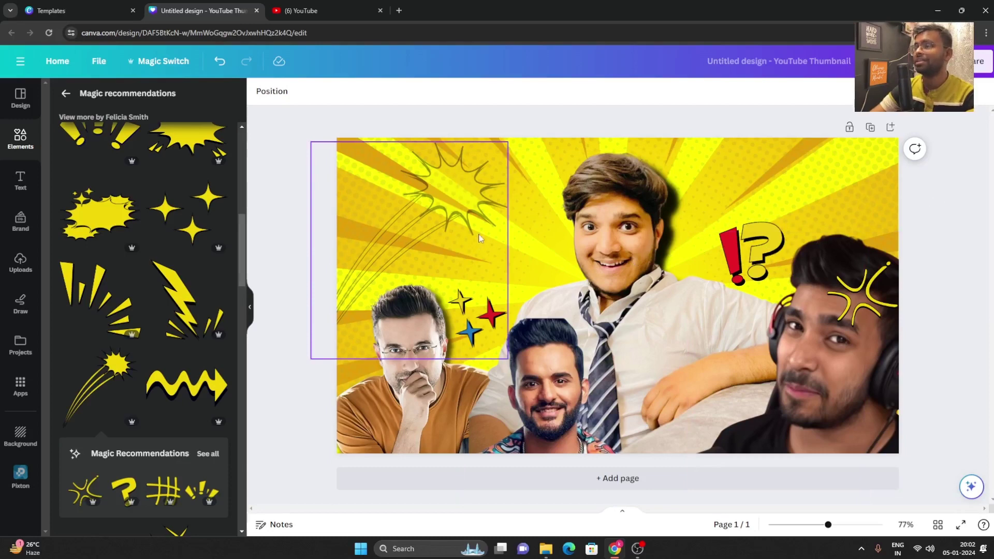
pyautogui.click(518, 243)
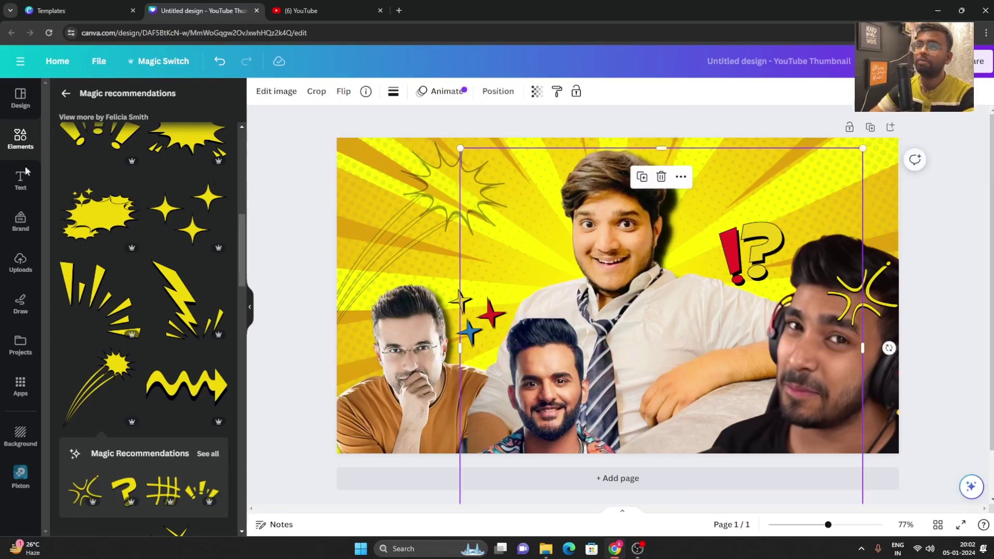
# - Search the elements for "tree"
pyautogui.click(25, 151)
pyautogui.click(139, 100)
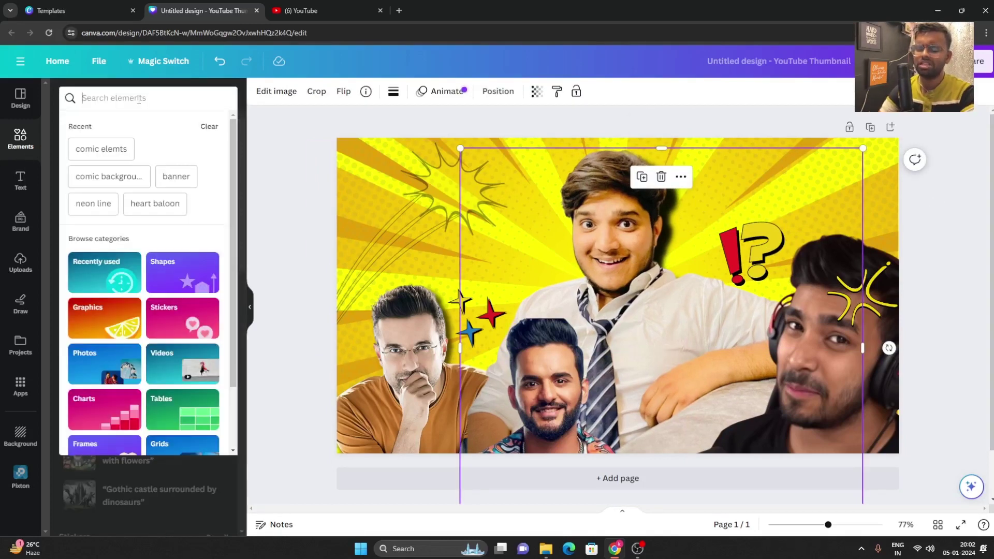
pyautogui.write('tree')
pyautogui.press('Return')
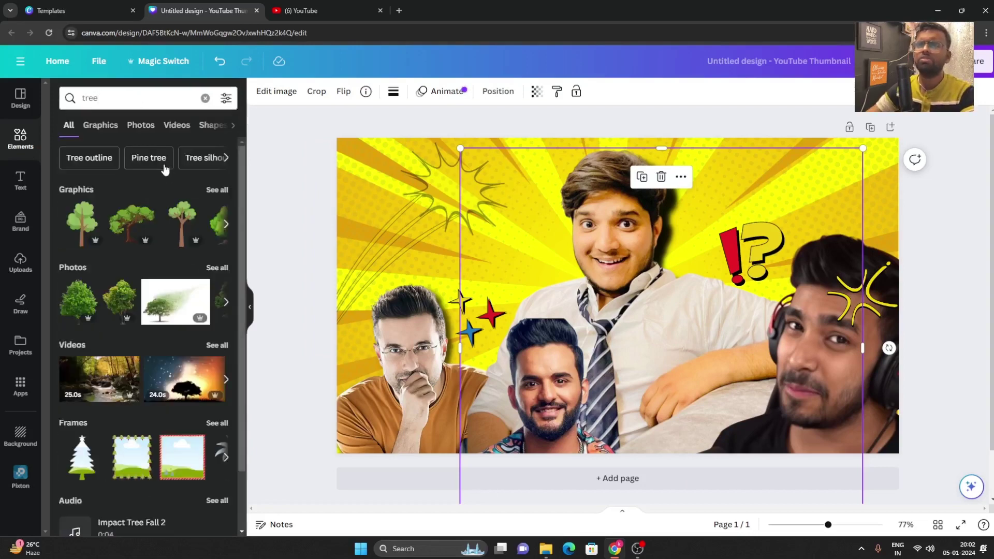
# - Add the wide-crowned green tree graphic and place it behind the man with glasses, partly beyond the thumbnail's left edge
pyautogui.click(120, 222)
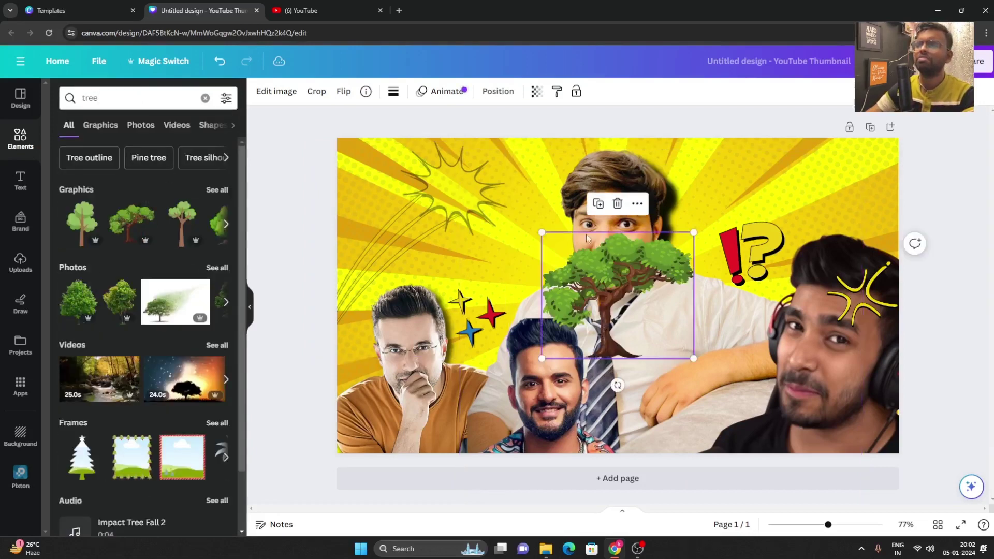
pyautogui.moveTo(626, 284); pyautogui.dragTo(436, 269)
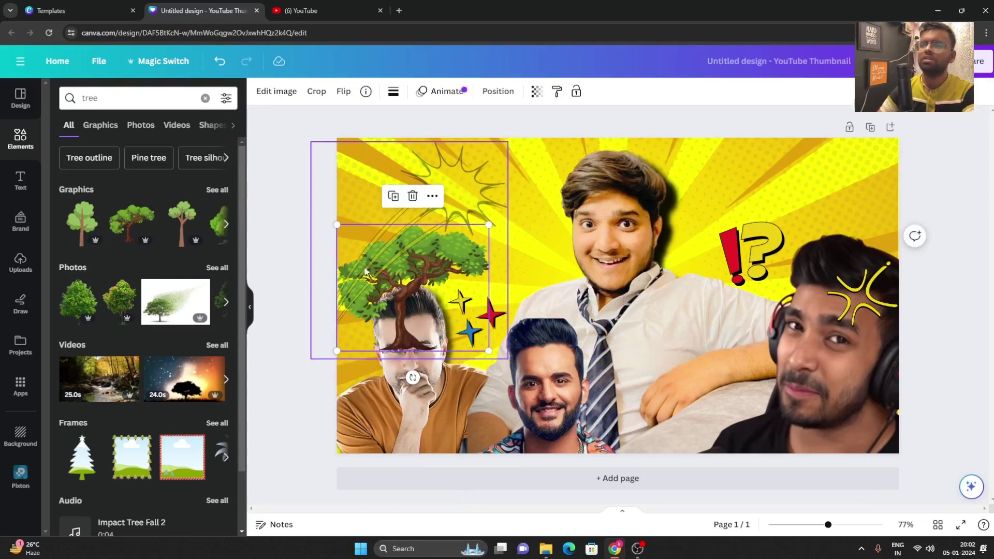
pyautogui.moveTo(433, 296); pyautogui.dragTo(375, 437)
pyautogui.hotkey('ctrl', '[')
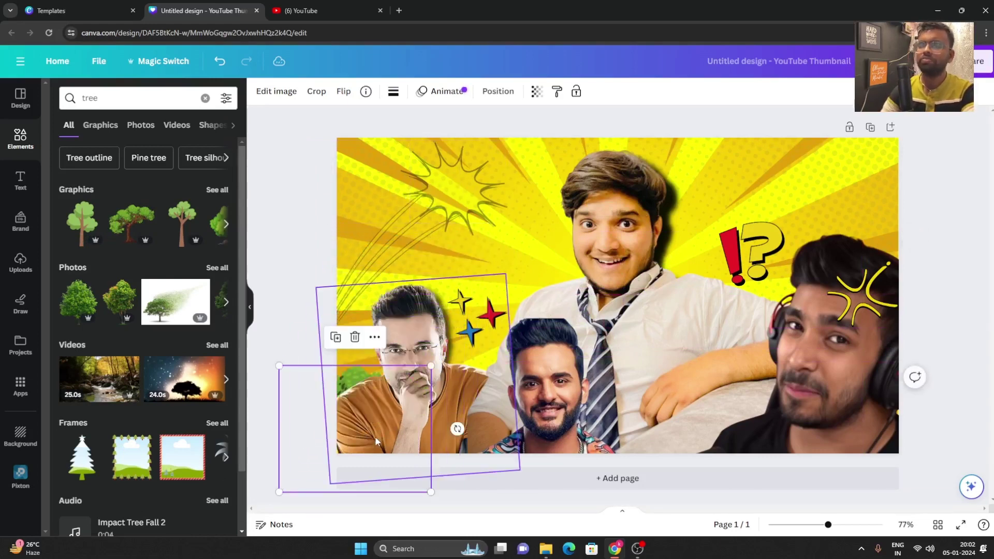
pyautogui.hotkey('ctrl', ']')
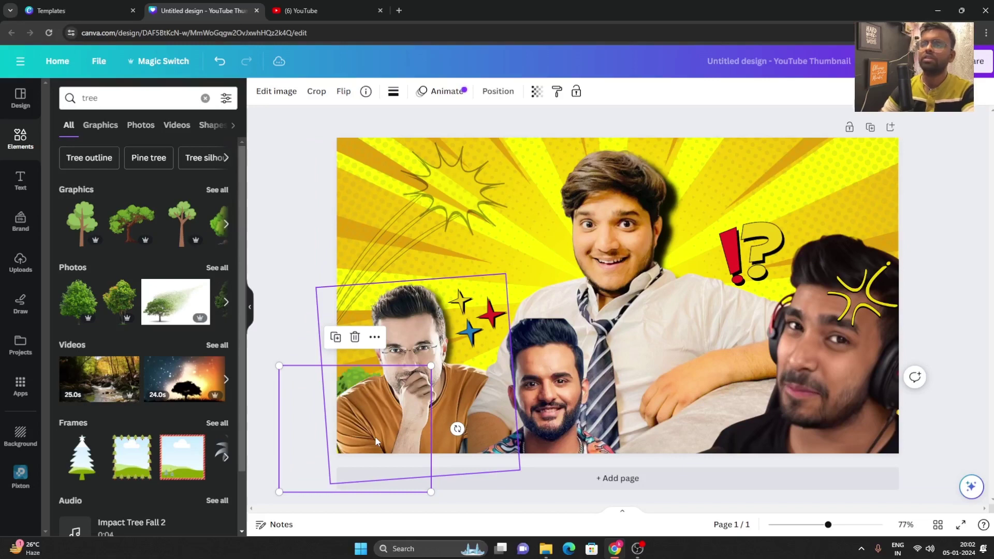
pyautogui.moveTo(390, 434); pyautogui.dragTo(378, 383)
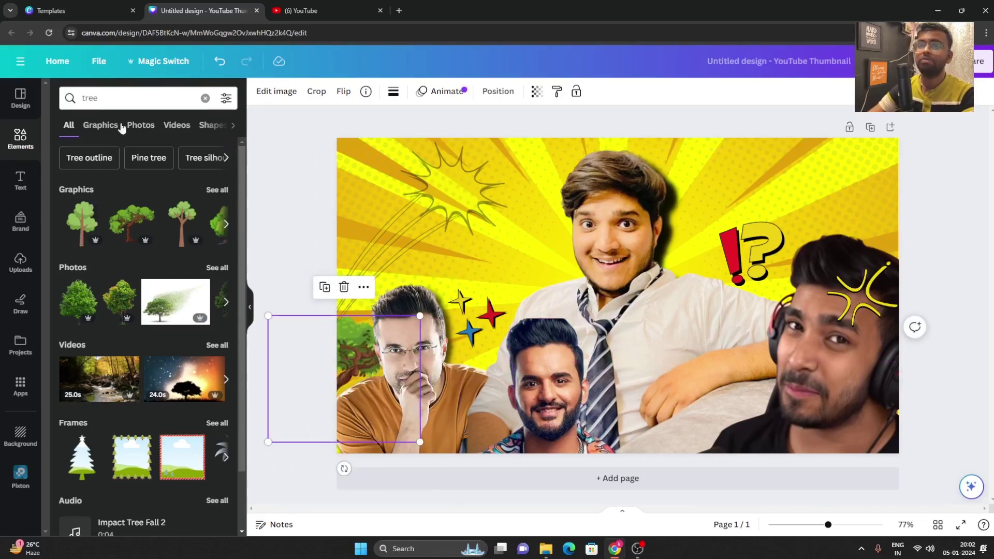
# - Search the elements for "funny emoji"
pyautogui.click(115, 100)
pyautogui.hotkey('ctrl', 'a')
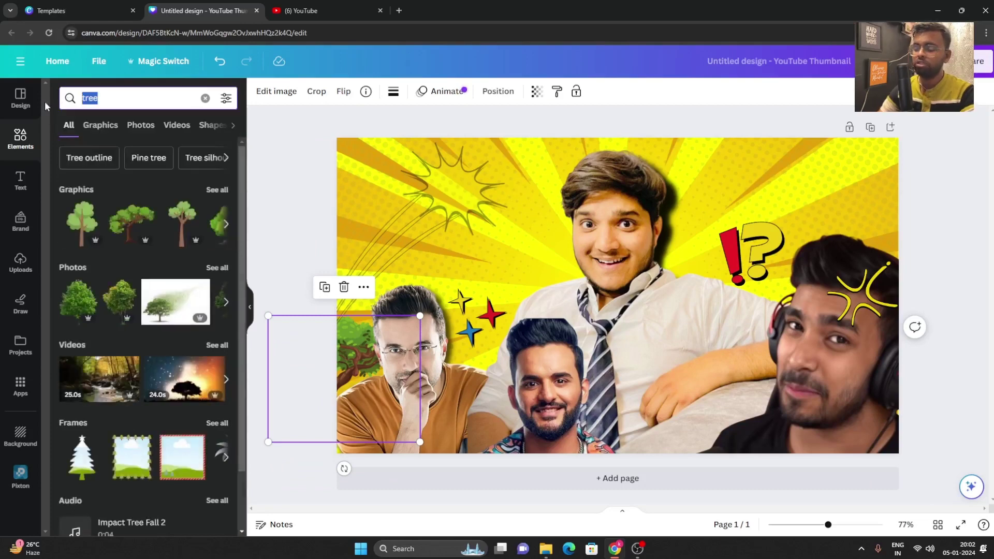
pyautogui.write('funny emoji')
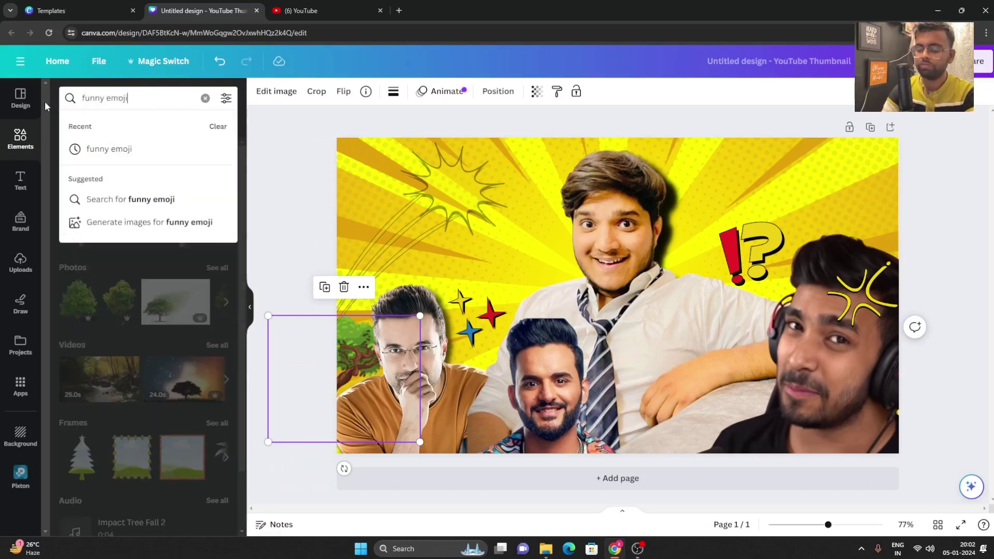
pyautogui.press('Return')
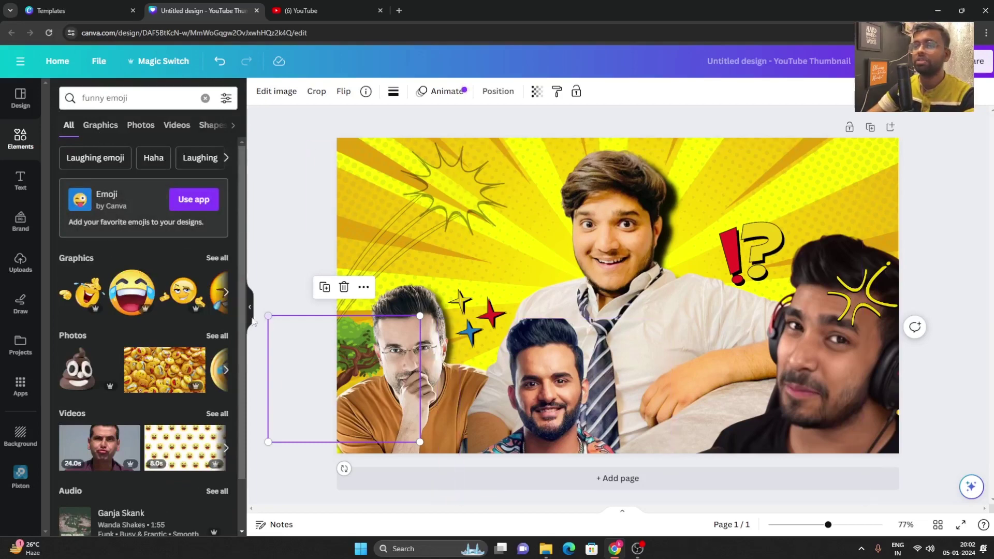
# - Add the laughing emoji with tears, tilted counter-clockwise, between the man with glasses and the white-shirt man's head
pyautogui.click(136, 301)
pyautogui.moveTo(744, 422); pyautogui.dragTo(555, 275)
pyautogui.moveTo(518, 187); pyautogui.dragTo(474, 234)
# - Duplicate the laughing emoji into small copies over the comet, near the thumbnail's upper-left corner, and beside the white-shirt man's face
pyautogui.hotkey('ctrl', 'd')
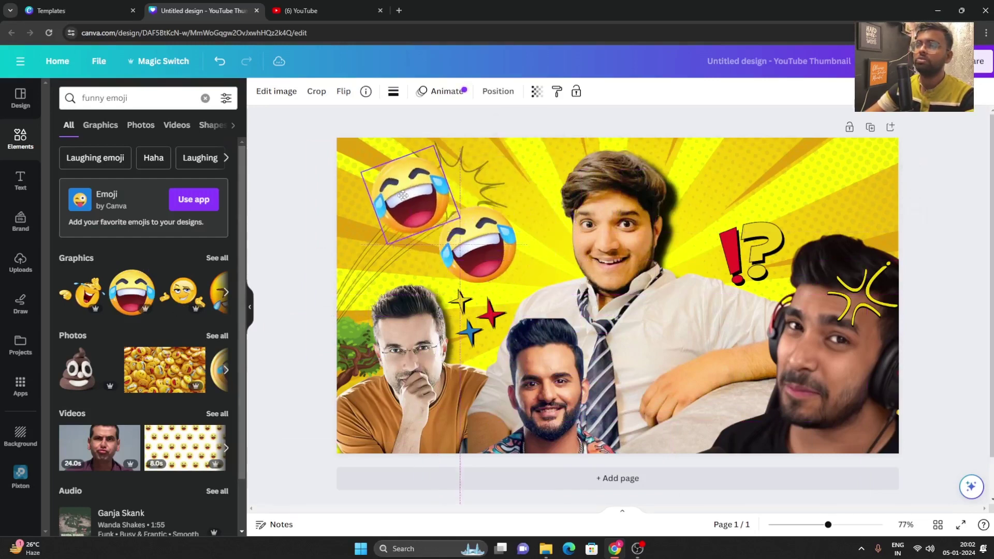
pyautogui.moveTo(435, 217); pyautogui.dragTo(469, 191)
pyautogui.click(356, 127)
pyautogui.click(452, 151)
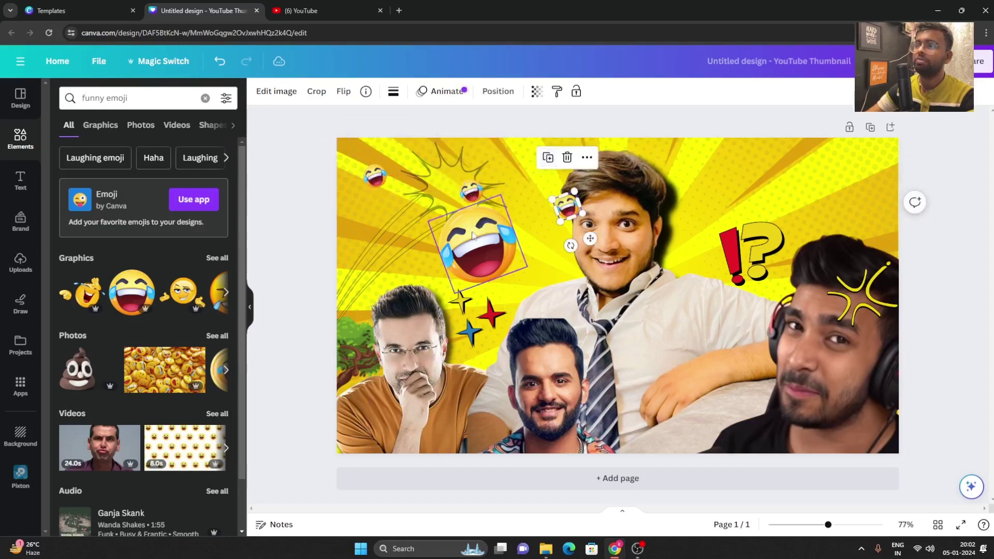
# - Move the large laughing emoji slightly down and the small one beside the white-shirt man's face down to his shoulder
pyautogui.moveTo(465, 234)
pyautogui.mouseDown()
pyautogui.moveTo(508, 250)
pyautogui.moveTo(458, 253)
pyautogui.mouseUp()
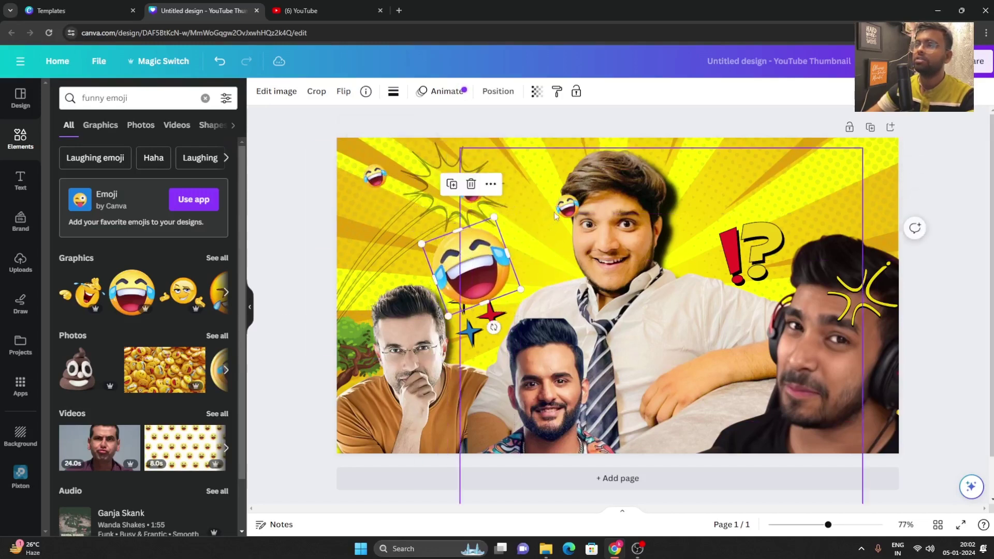
pyautogui.click(566, 210)
pyautogui.moveTo(566, 210); pyautogui.dragTo(554, 274)
# - Scatter more small laughing emoji copies across the background between the white-shirt man and the thumbnail's right edge, plus one on the orange shirt
pyautogui.click(699, 160)
pyautogui.click(835, 211)
pyautogui.click(757, 155)
pyautogui.hotkey('ctrl', 'd')
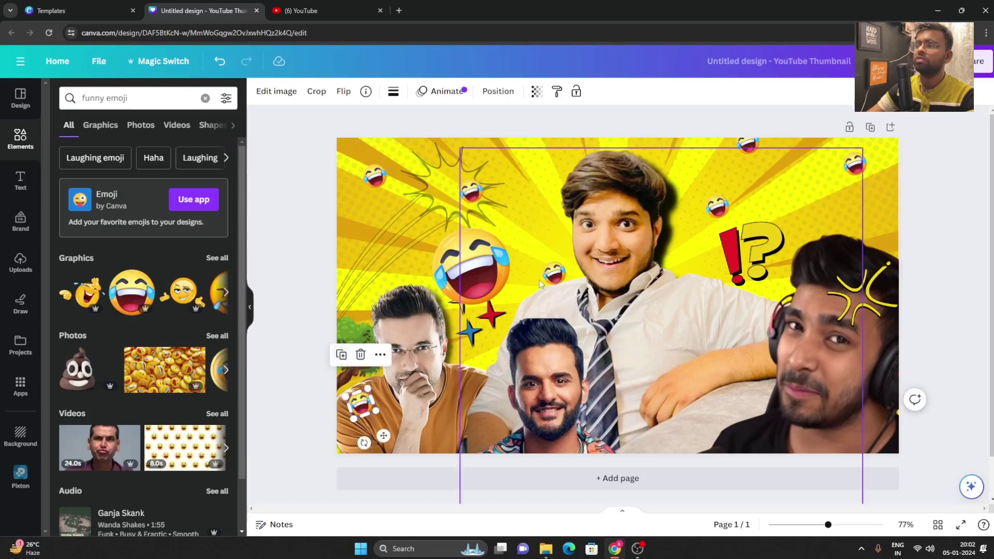